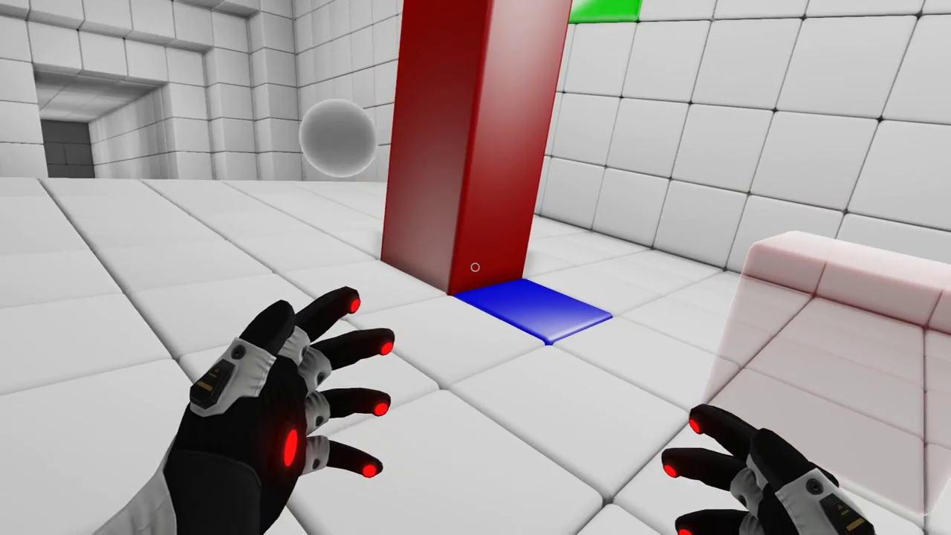
# Raise the blue tile and flatten the red pillar so the ball rolls through red, then sink blue.
pyautogui.rightClick(475, 267)
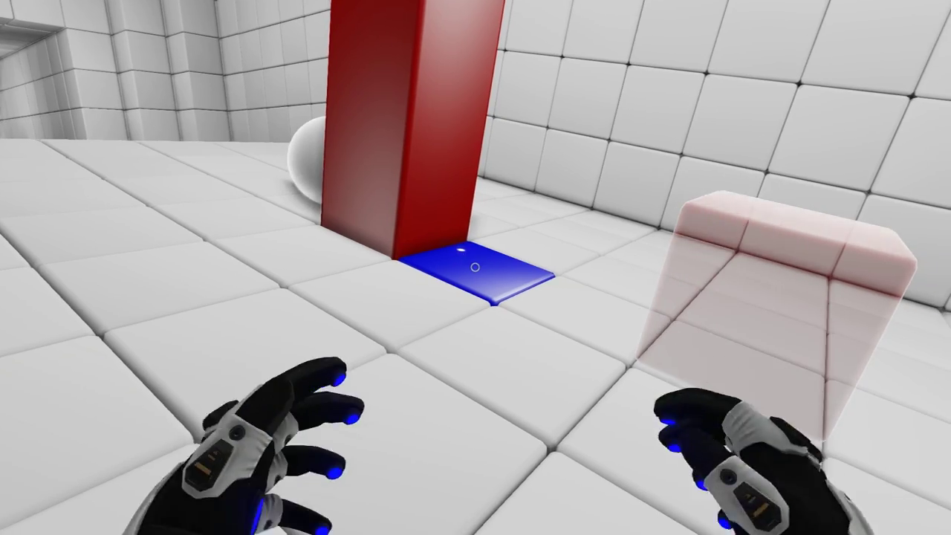
pyautogui.click(475, 267)
pyautogui.scroll(2, 475, 267)
pyautogui.rightClick(475, 267)
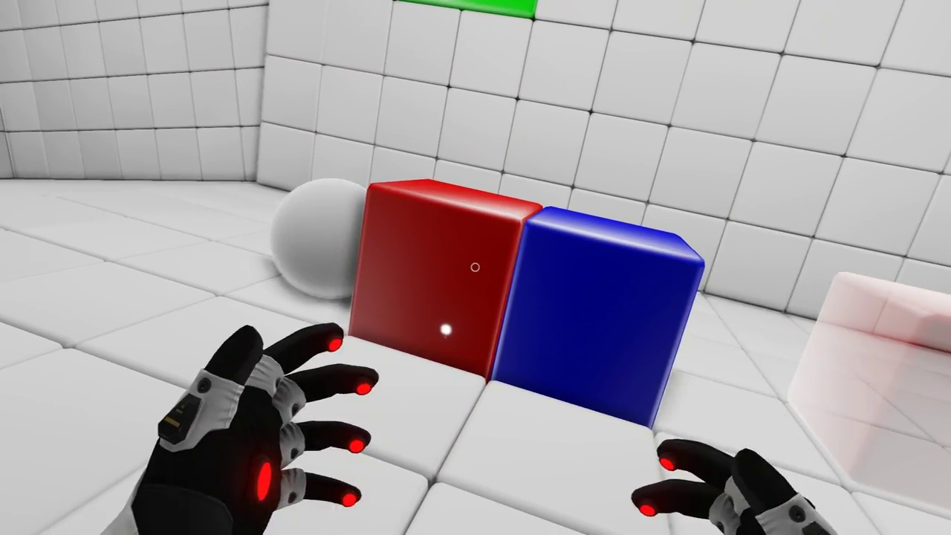
pyautogui.rightClick(475, 267)
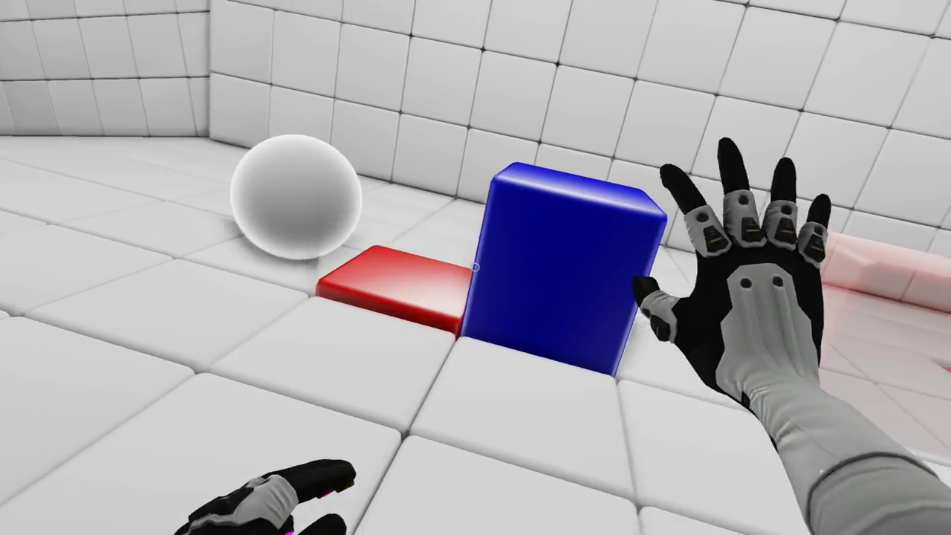
pyautogui.scroll(-1, 475, 267)
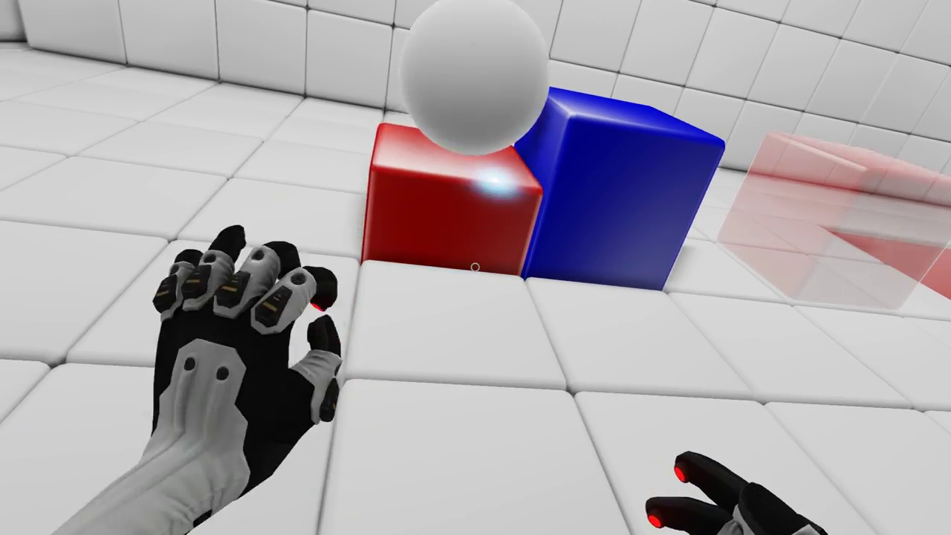
pyautogui.scroll(-1, 475, 267)
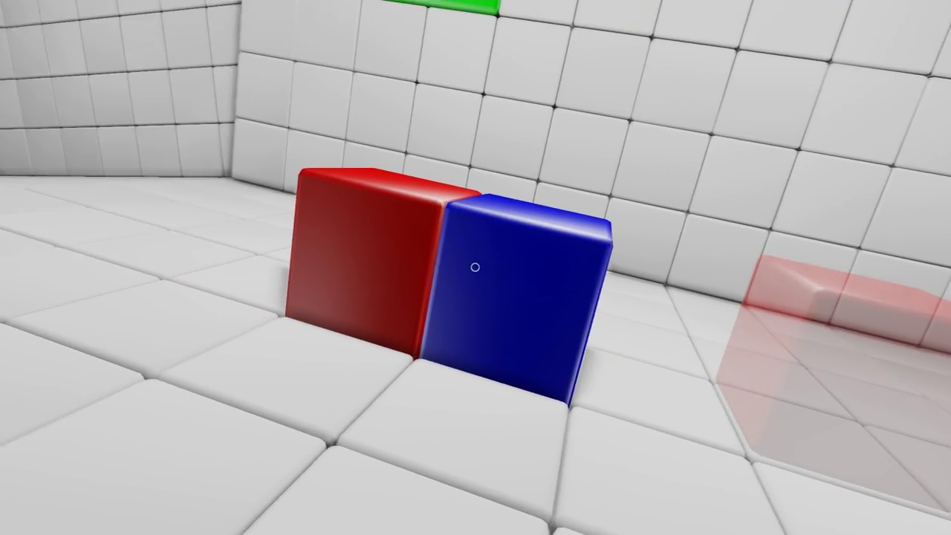
pyautogui.click(475, 266)
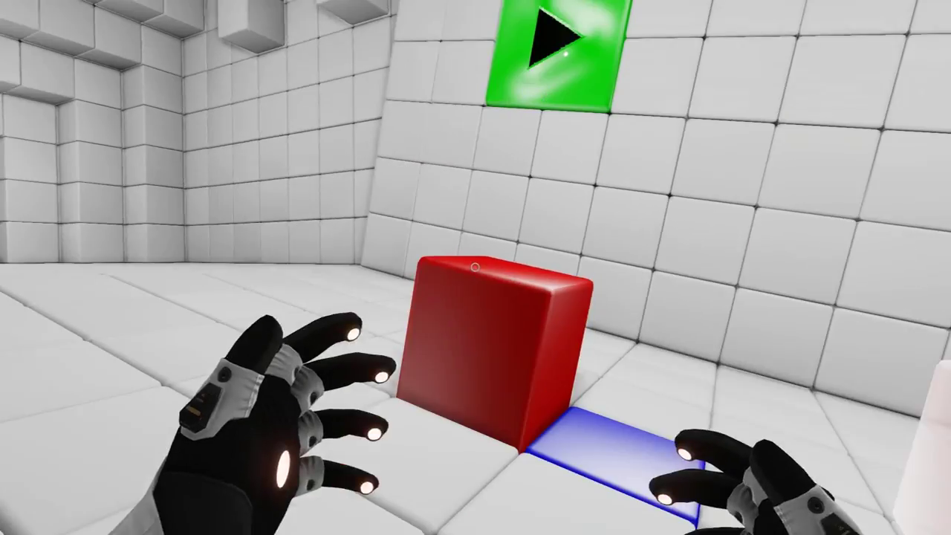
# Retract the red cube and raise the yellow floor tiles into stepped blocks.
pyautogui.rightClick(475, 267)
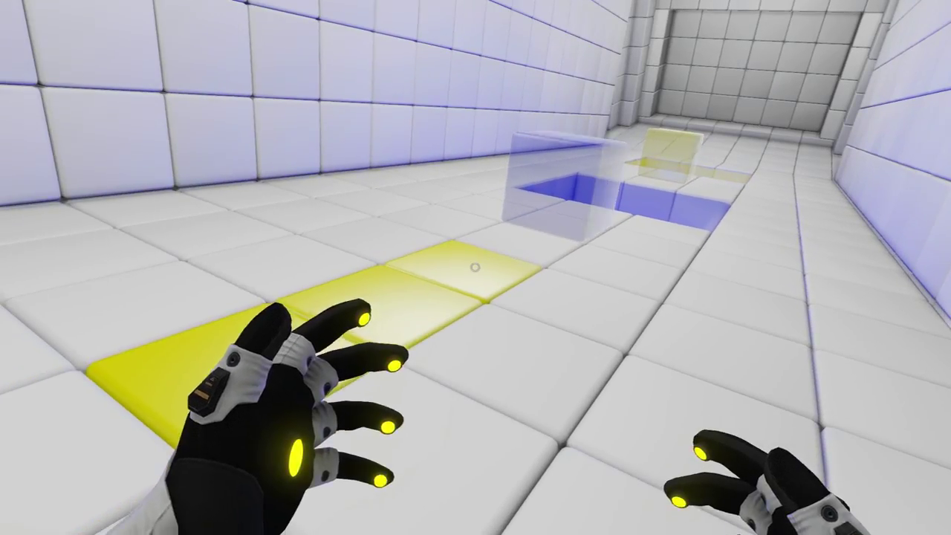
pyautogui.click(474, 267)
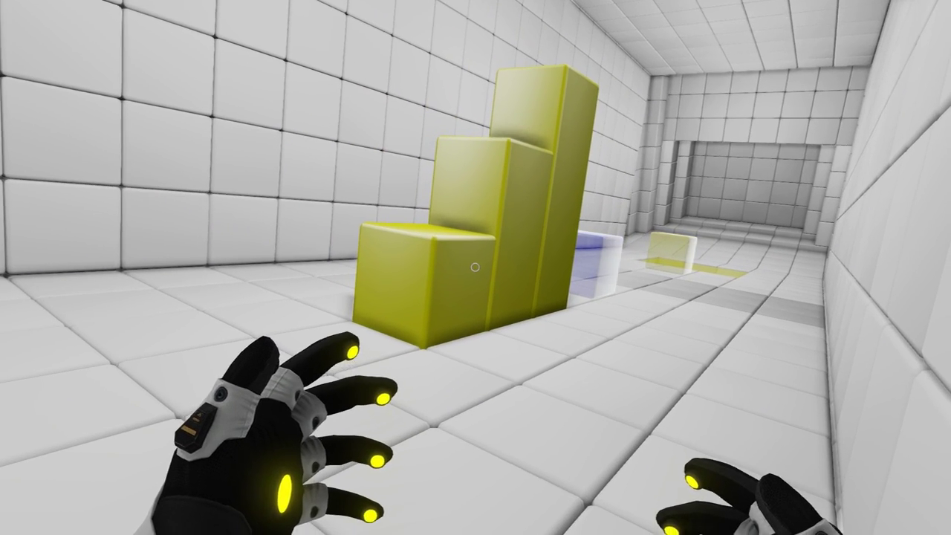
pyautogui.press('w')
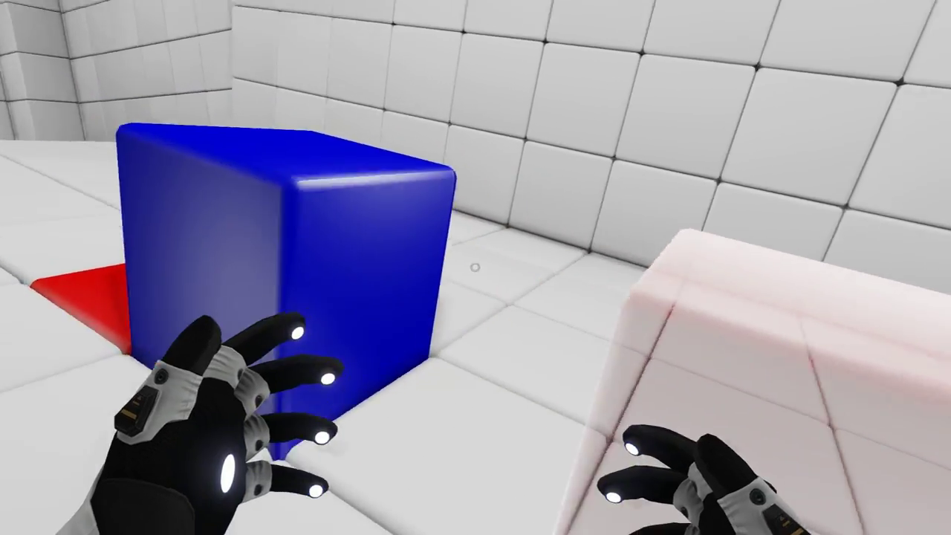
pyautogui.press('s')
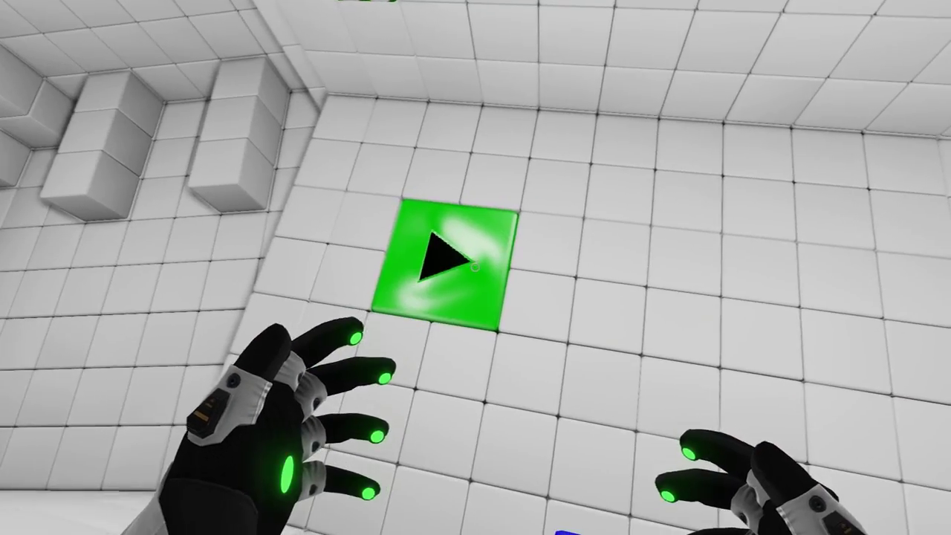
# Release a ball, reset the blue pad, and shift the yellow blocks to launch it.
pyautogui.click(476, 268)
pyautogui.rightClick(476, 268)
pyautogui.press('s')
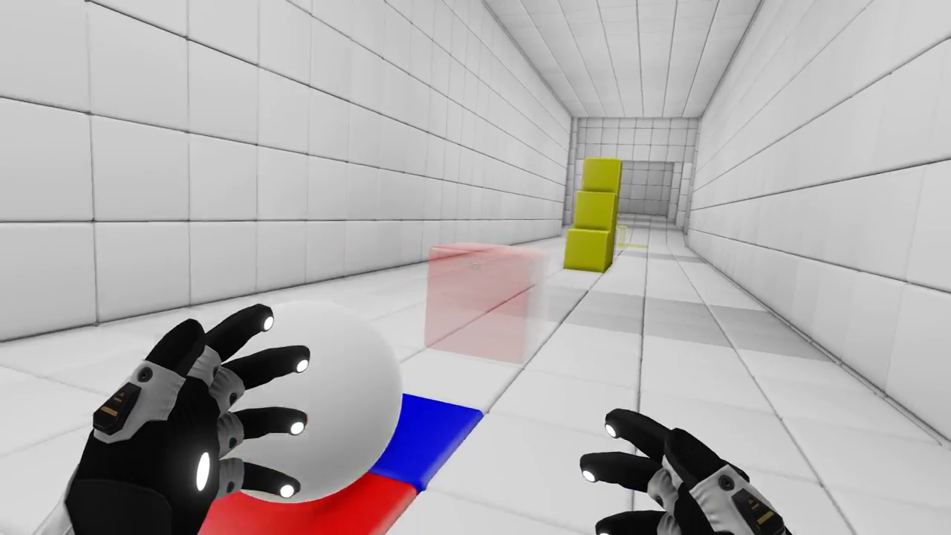
pyautogui.click(475, 267)
pyautogui.press('w')
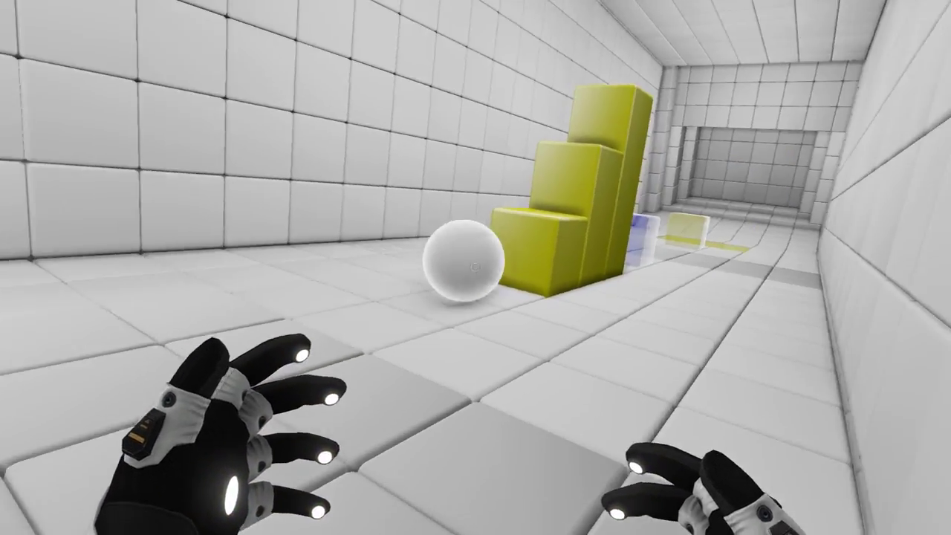
pyautogui.rightClick(476, 267)
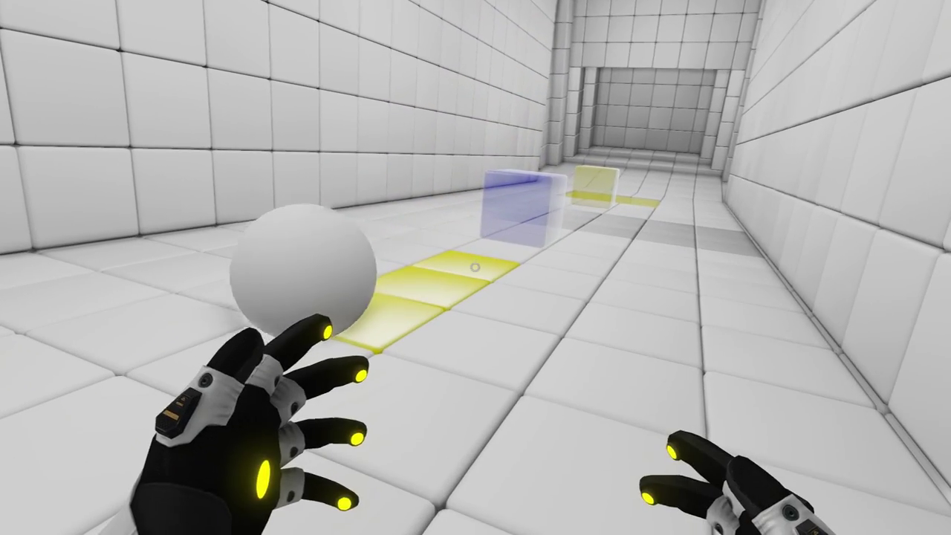
pyautogui.click(476, 268)
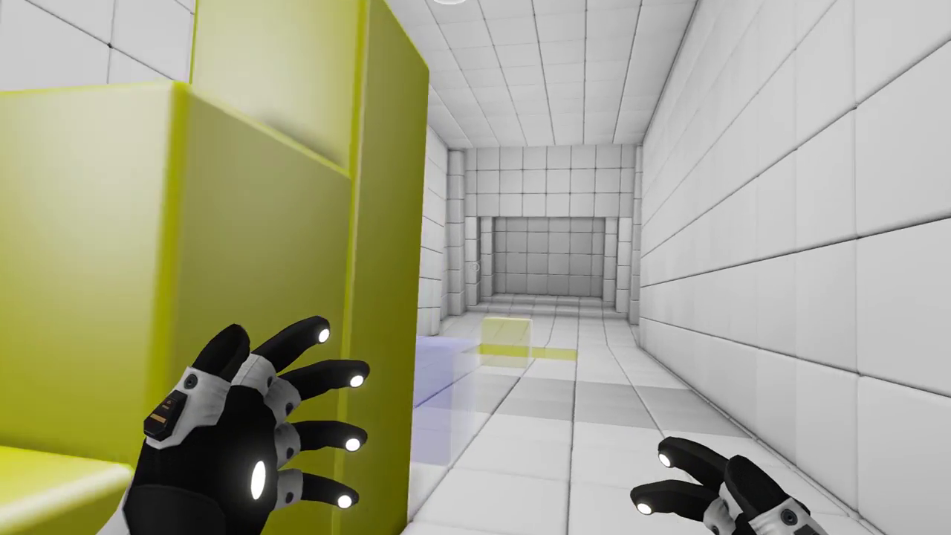
# Follow the yellow ball past the yellow pit toward the corridor's end steps.
pyautogui.press('w')
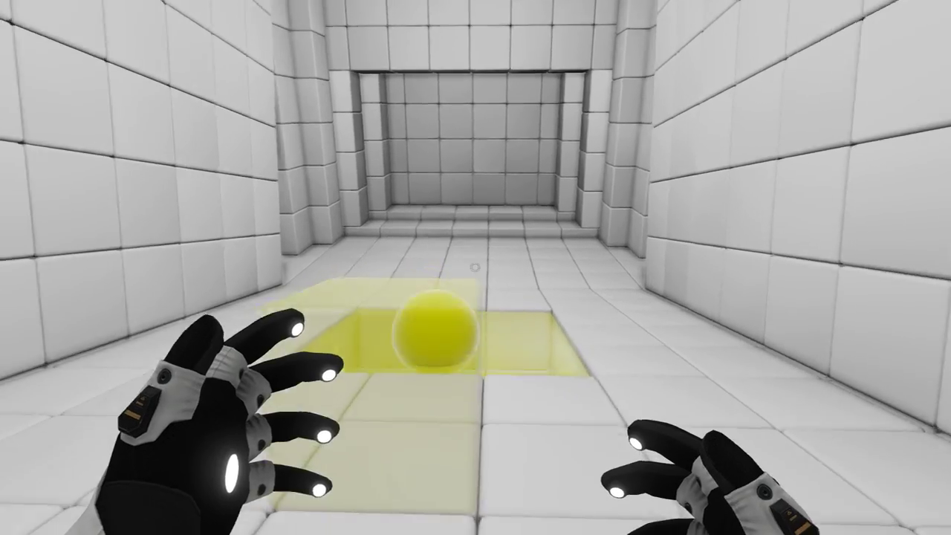
pyautogui.press('w')
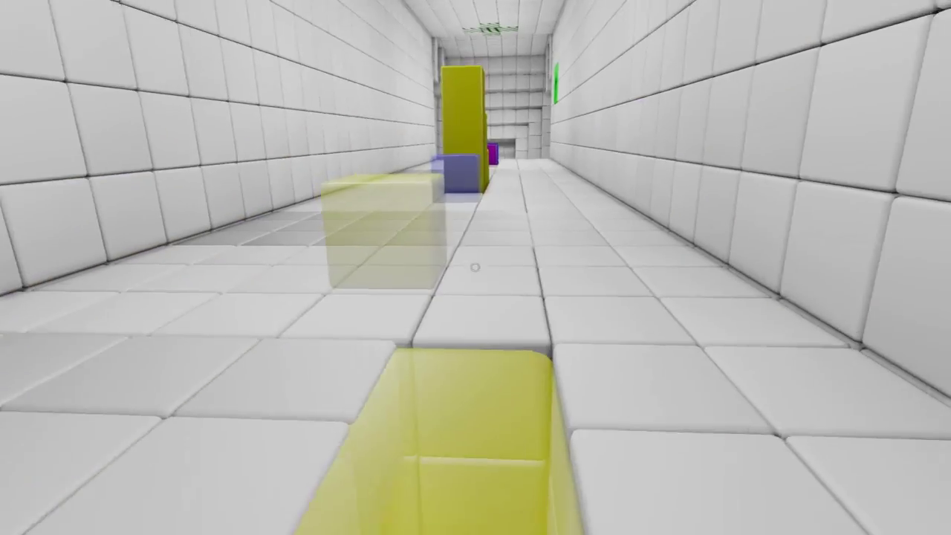
pyautogui.press('w')
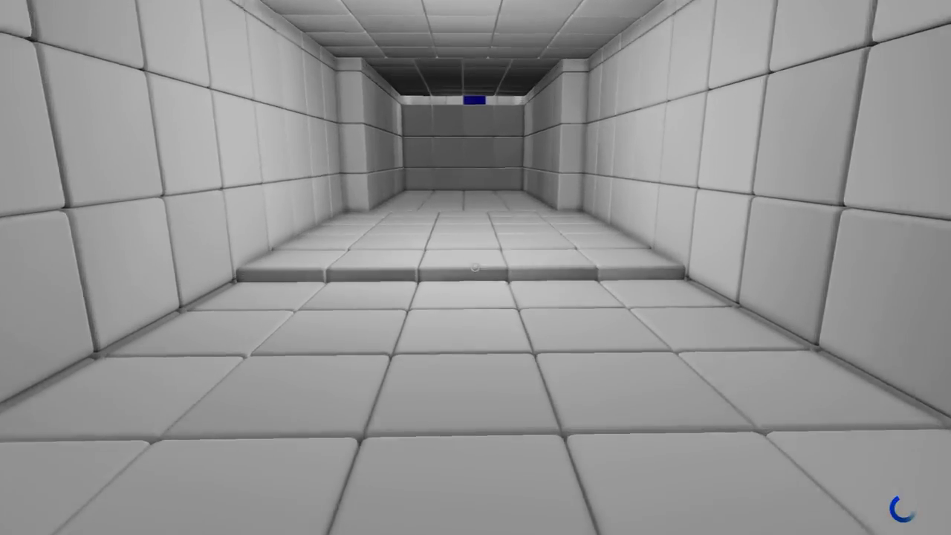
# Climb the steps beside the blue cube, survey the chamber, and walk through the tunnel.
pyautogui.press('w')
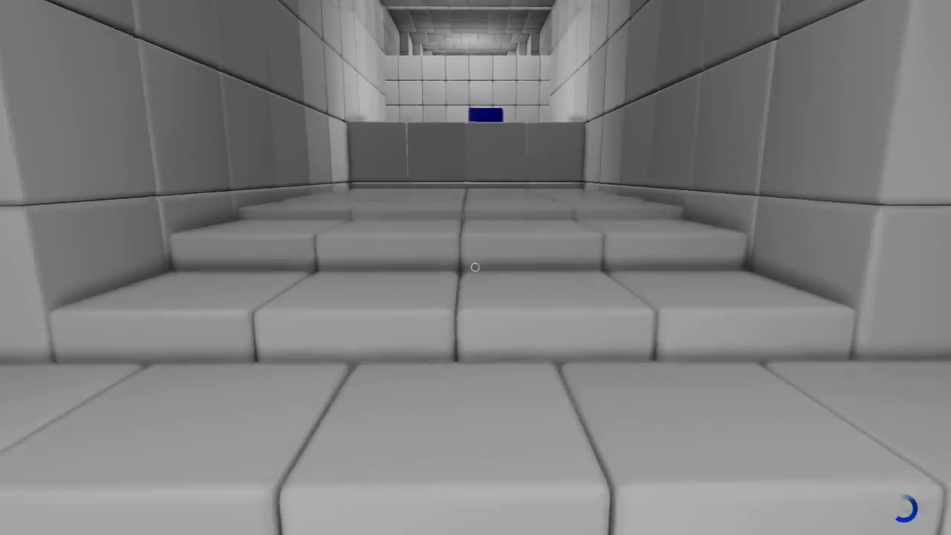
pyautogui.press('w')
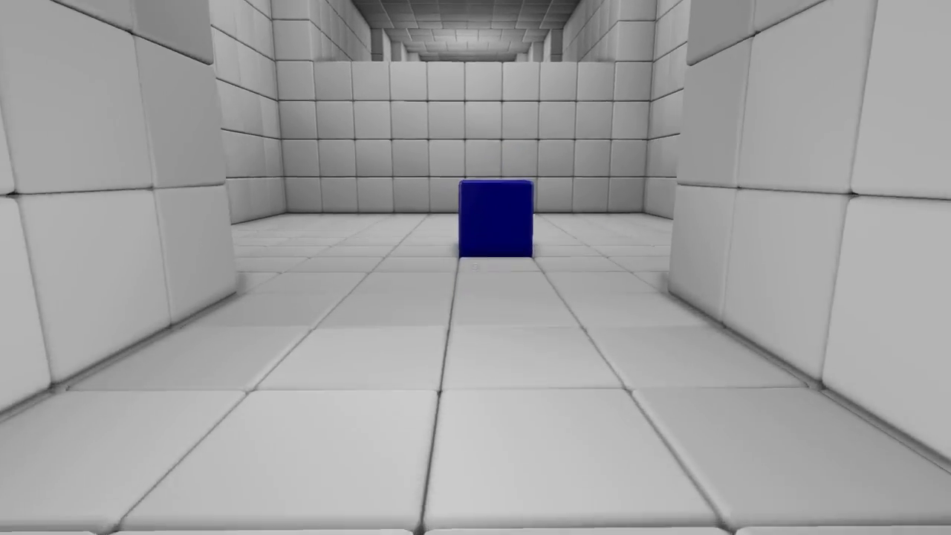
pyautogui.press('w')
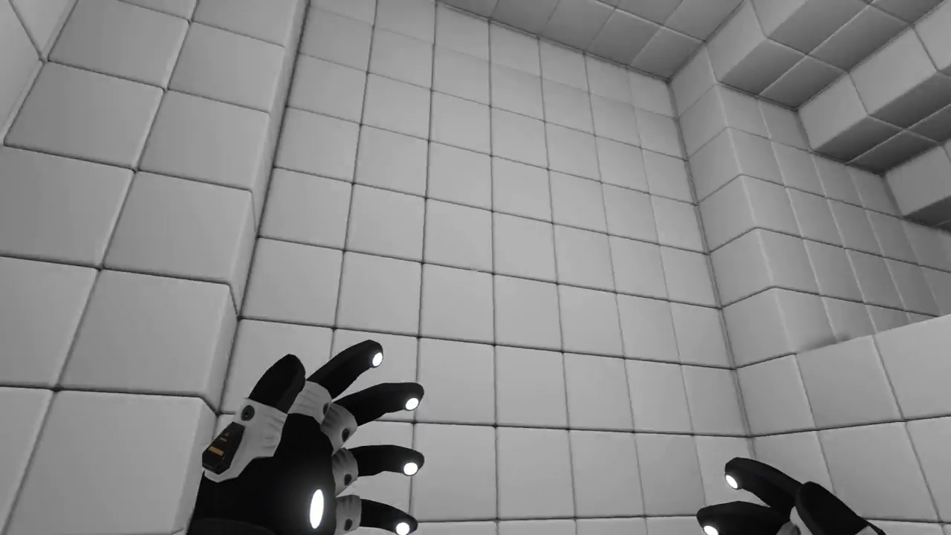
pyautogui.press('w')
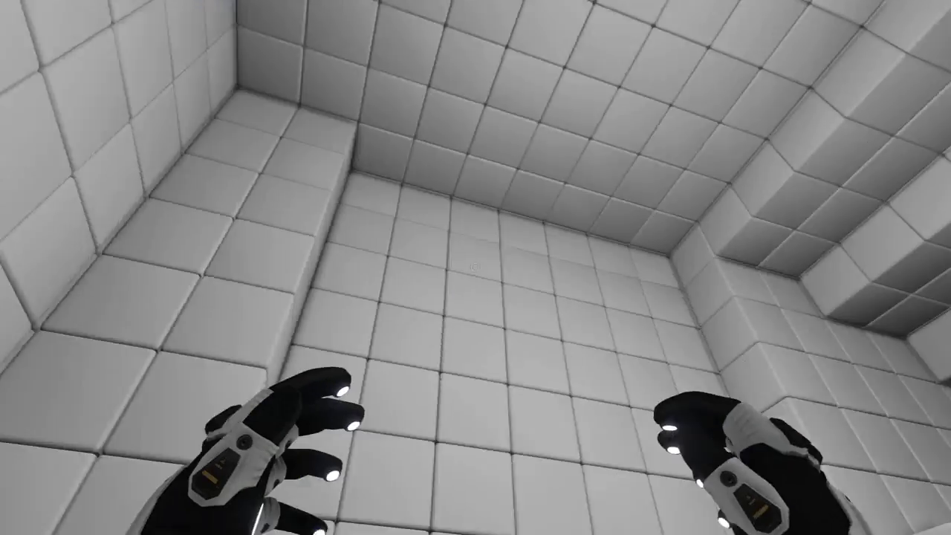
pyautogui.press('w')
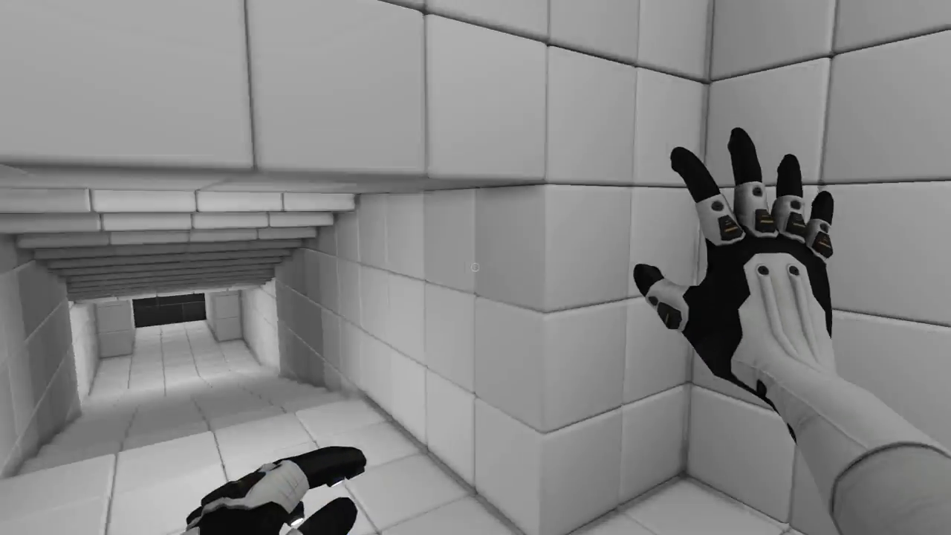
pyautogui.press('w')
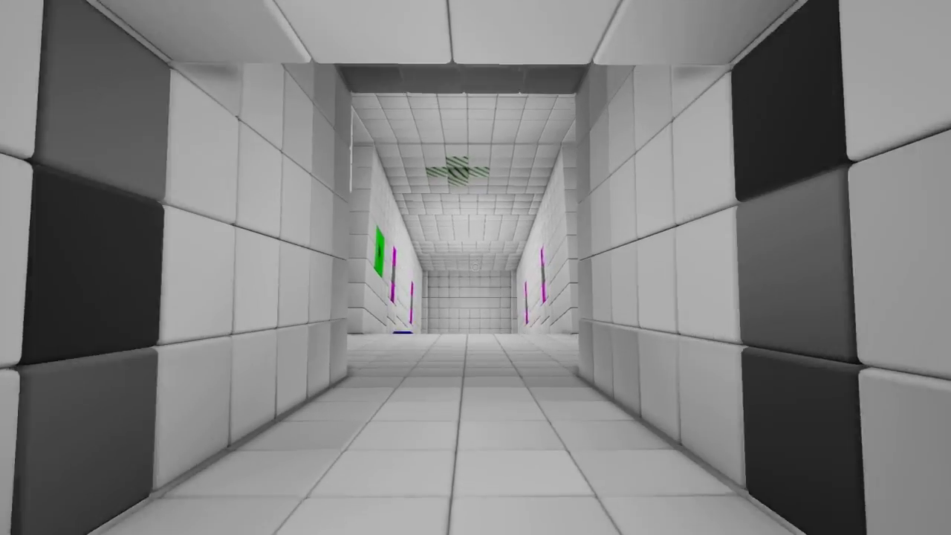
pyautogui.press('w')
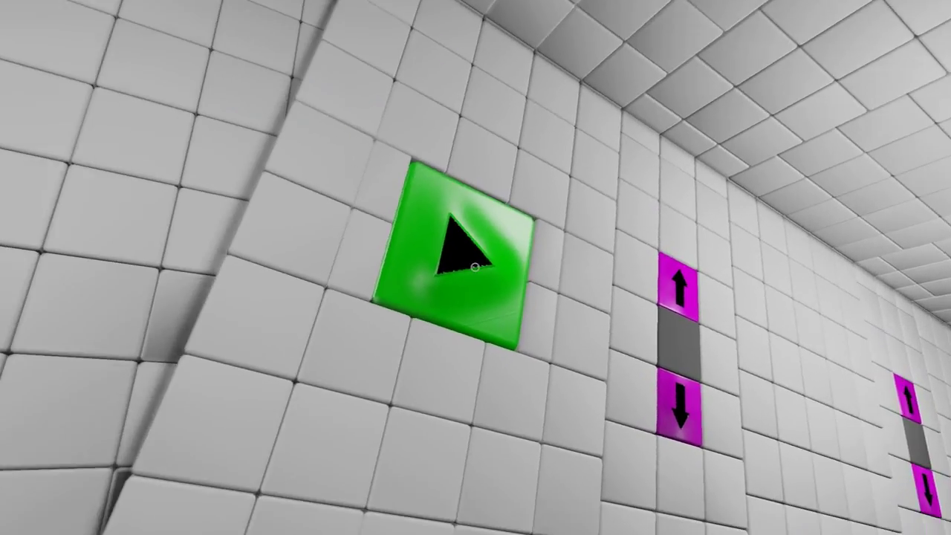
# Release a ball from the green panel and survey the room and corridor.
pyautogui.click(475, 266)
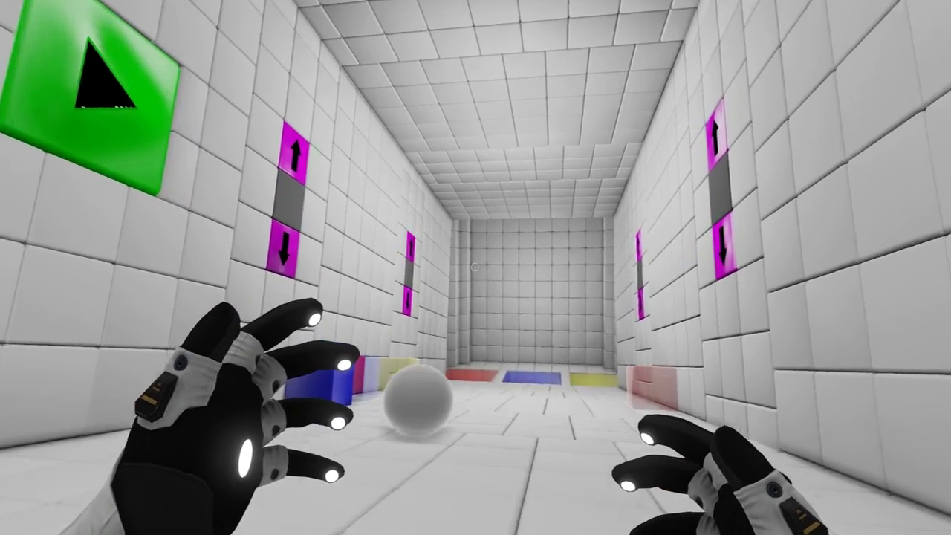
pyautogui.press('d')
pyautogui.press('a')
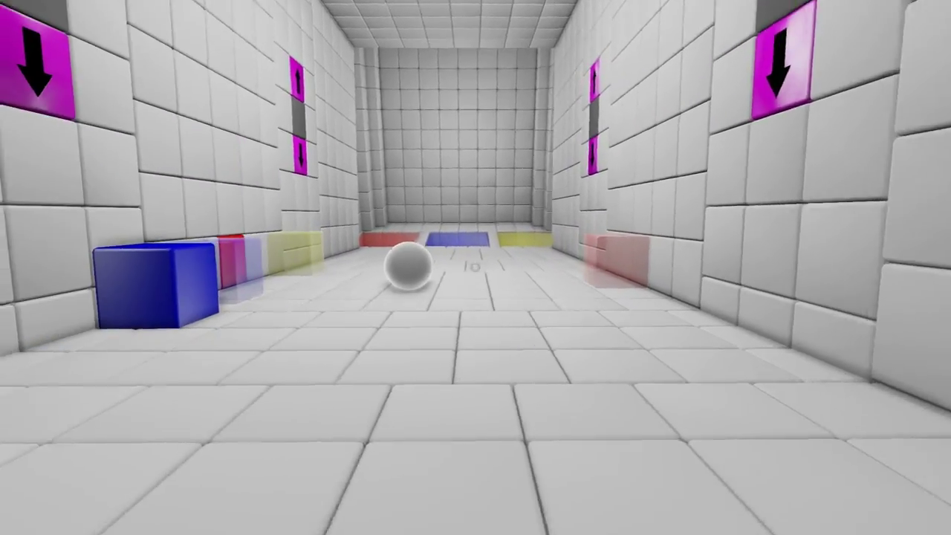
pyautogui.press('d')
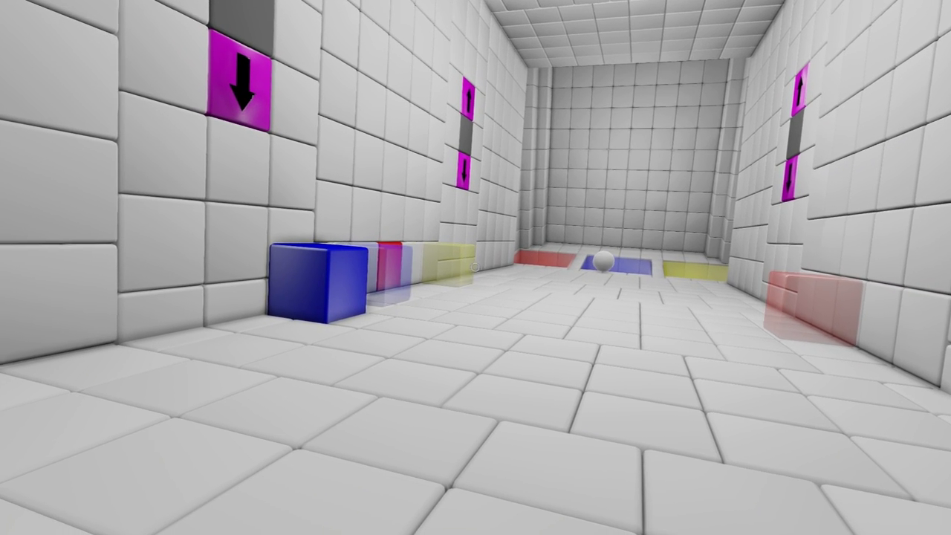
pyautogui.press('s')
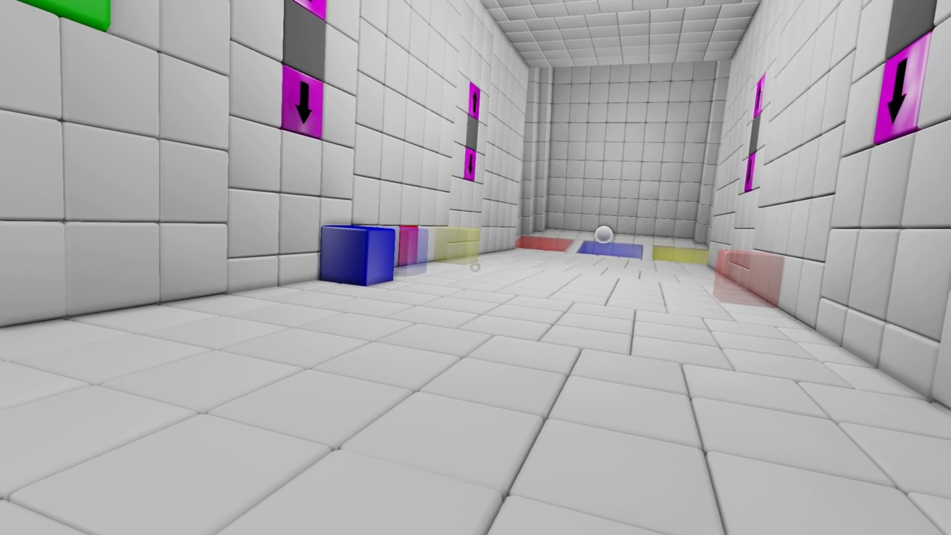
pyautogui.press('s')
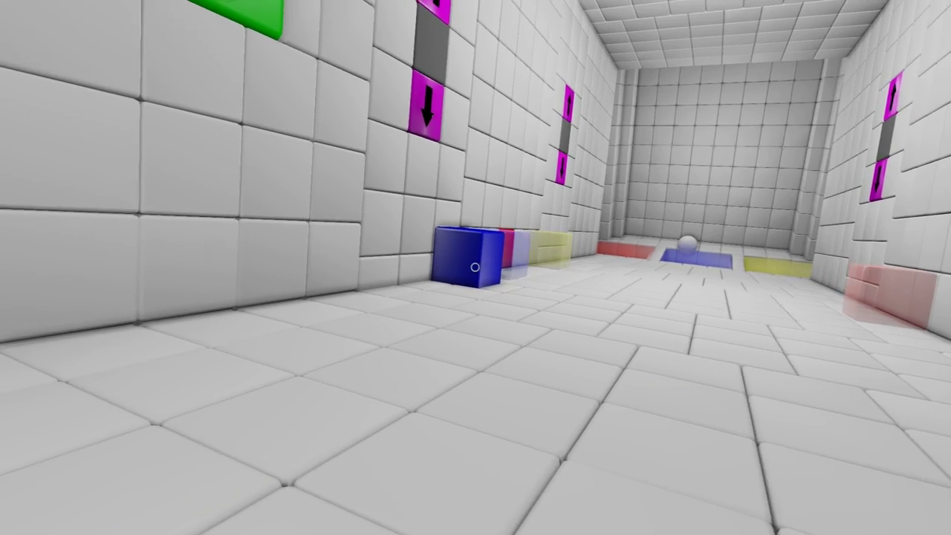
pyautogui.moveTo(476, 266); pyautogui.dragTo(476, 186)
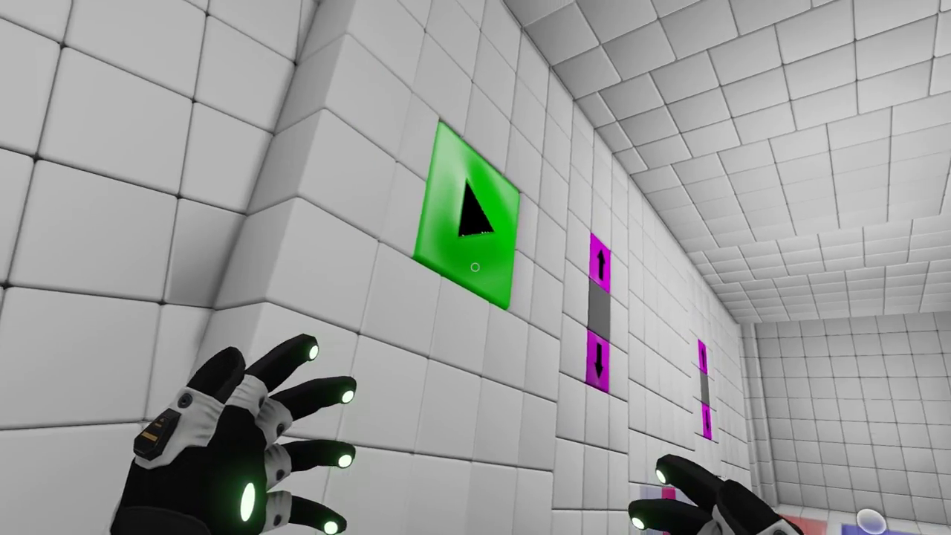
# Release another ball and tip the arrow panel into a ramp so it turns blue.
pyautogui.click(476, 266)
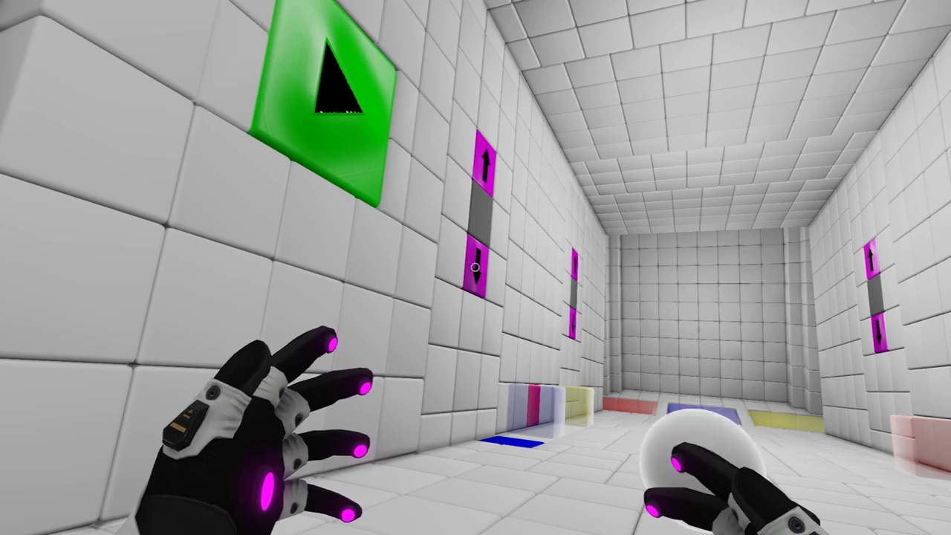
pyautogui.click(476, 266)
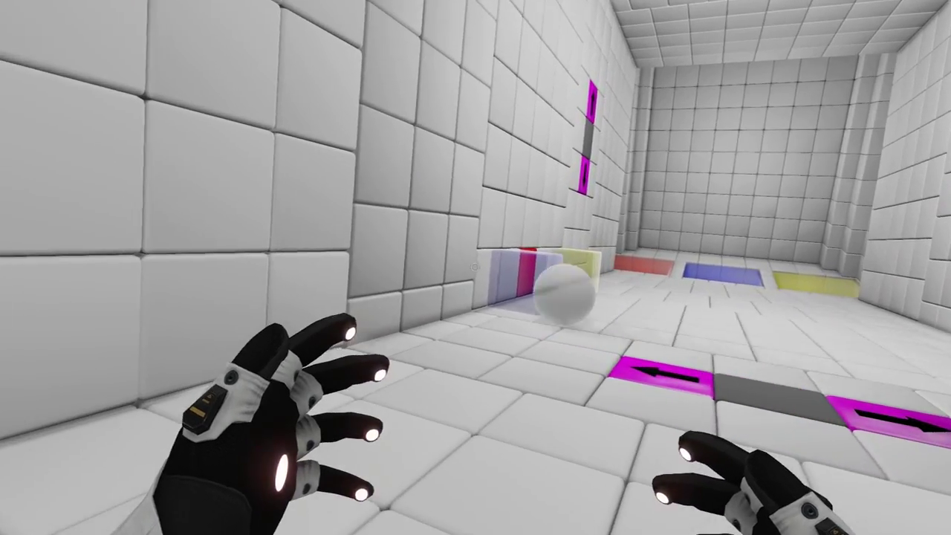
pyautogui.click(476, 266)
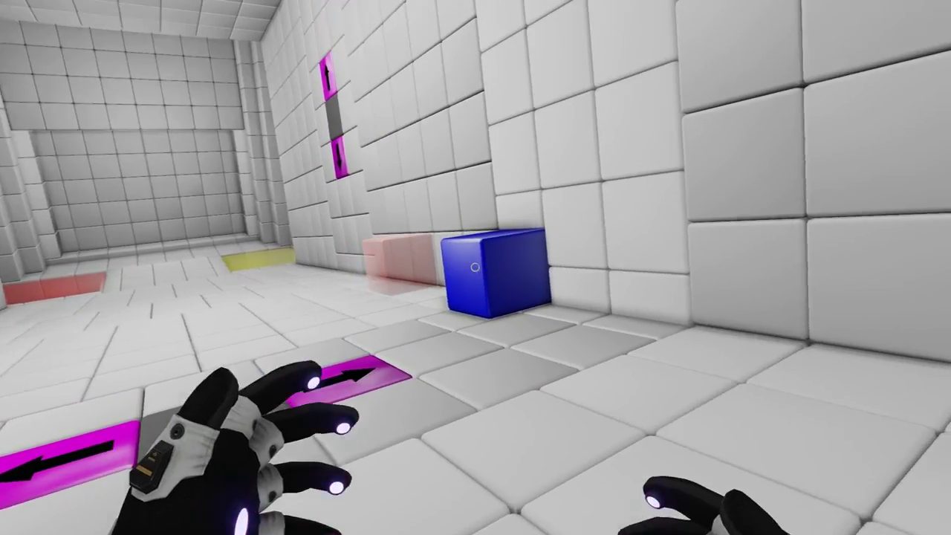
# Retract the blue and red cubes back into the wall.
pyautogui.rightClick(475, 266)
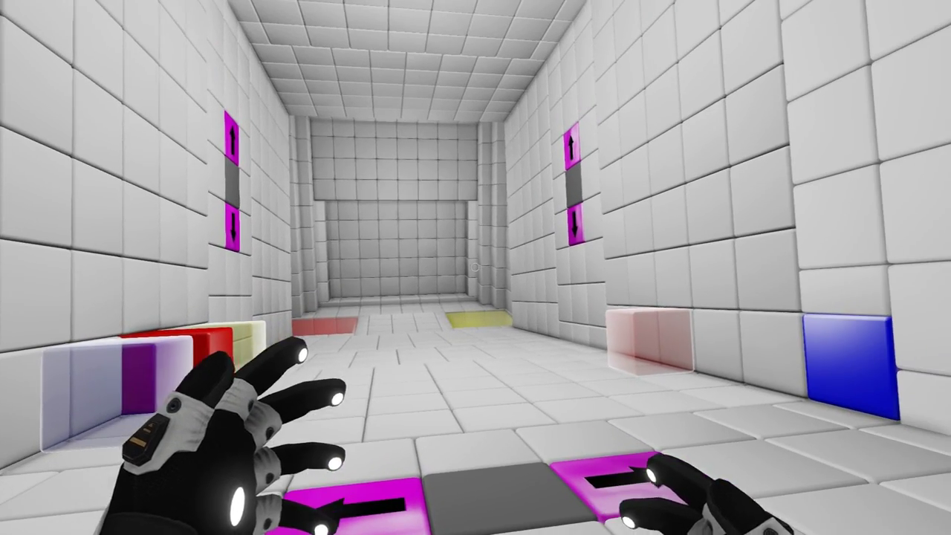
pyautogui.press('s')
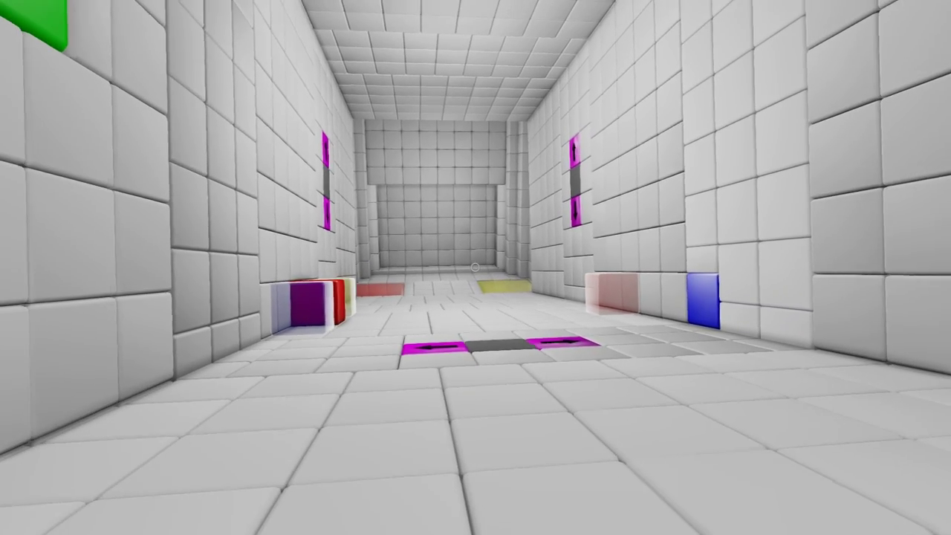
pyautogui.press('w')
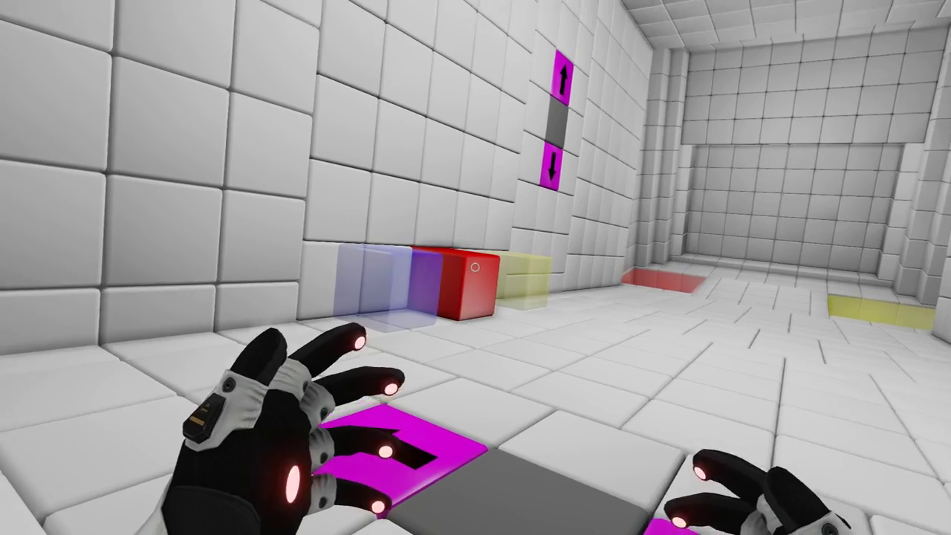
pyautogui.rightClick(475, 266)
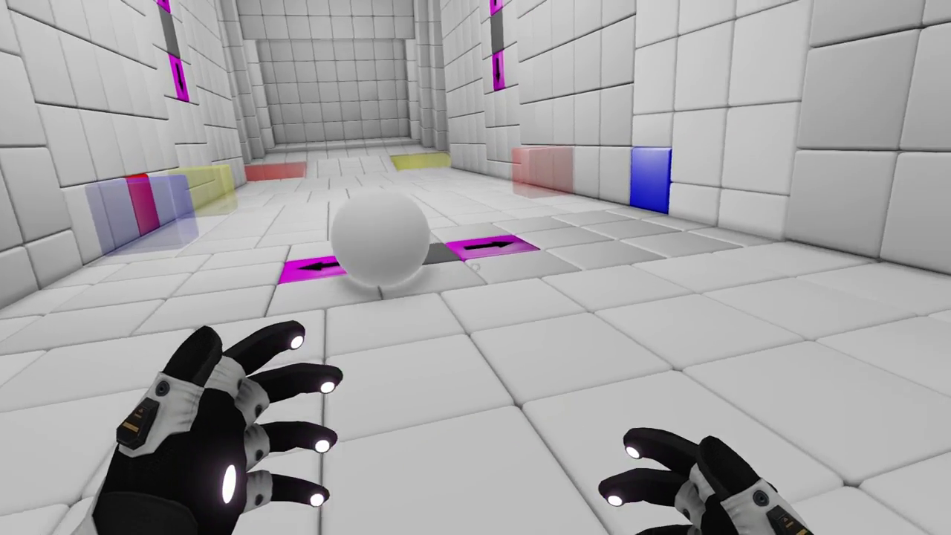
# Flip the floor panels to send the ball through the red field onto the red pad.
pyautogui.click(476, 267)
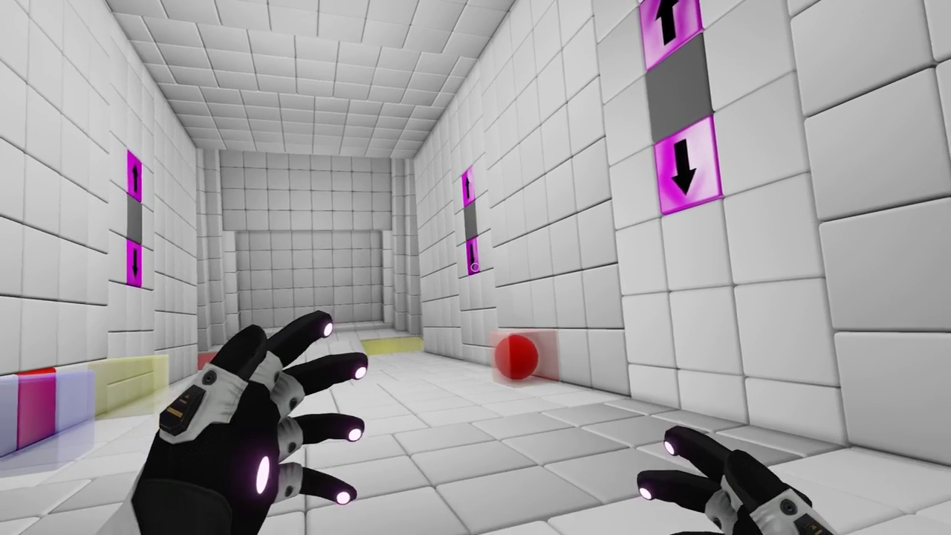
pyautogui.click(475, 268)
pyautogui.moveTo(476, 267); pyautogui.dragTo(372, 371)
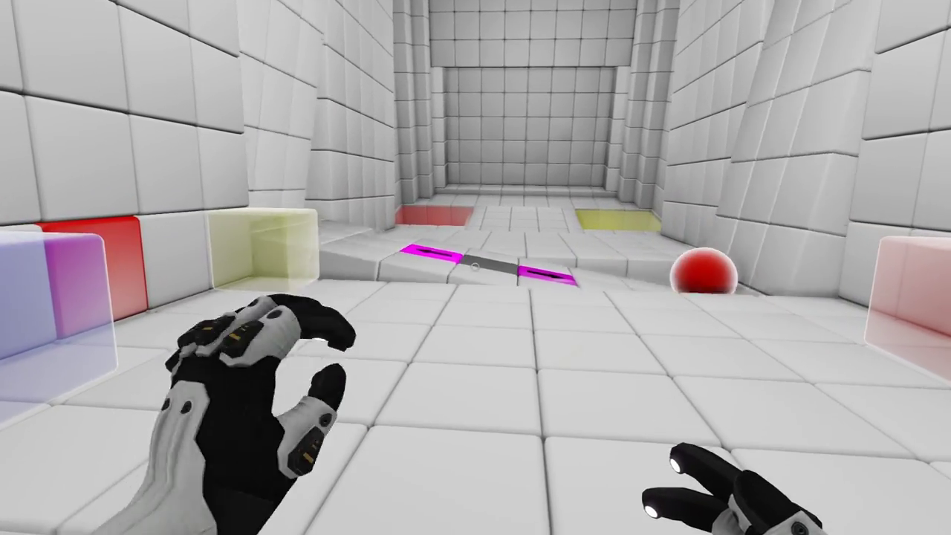
pyautogui.click(476, 268)
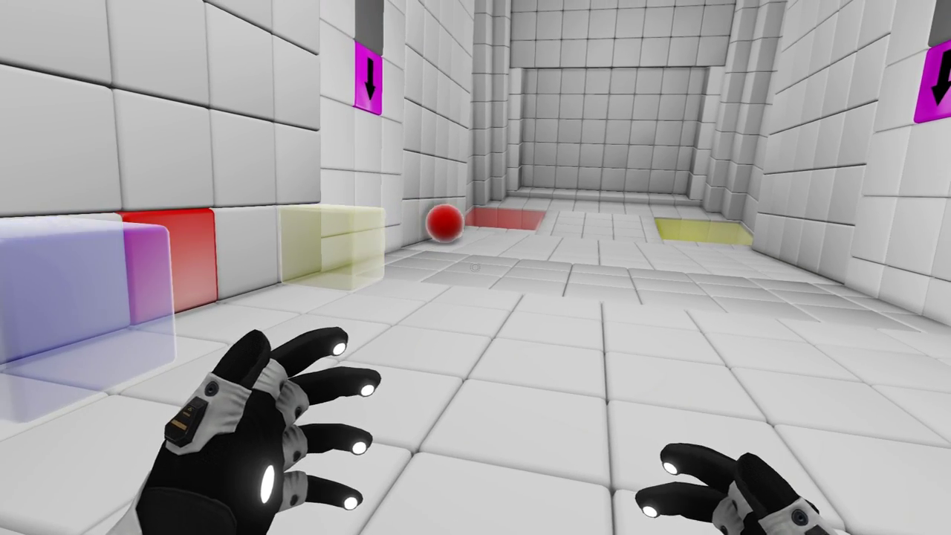
pyautogui.press('s')
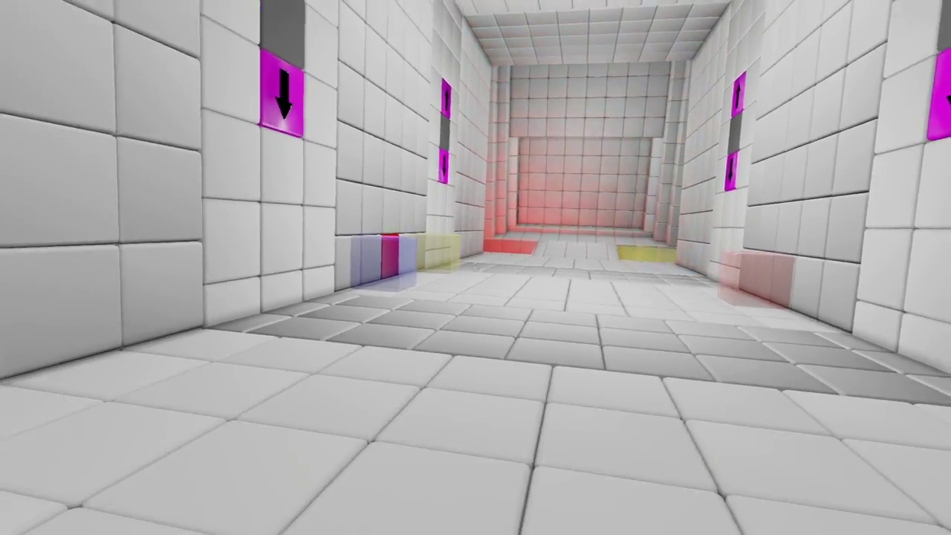
pyautogui.moveTo(475, 298); pyautogui.dragTo(476, 223)
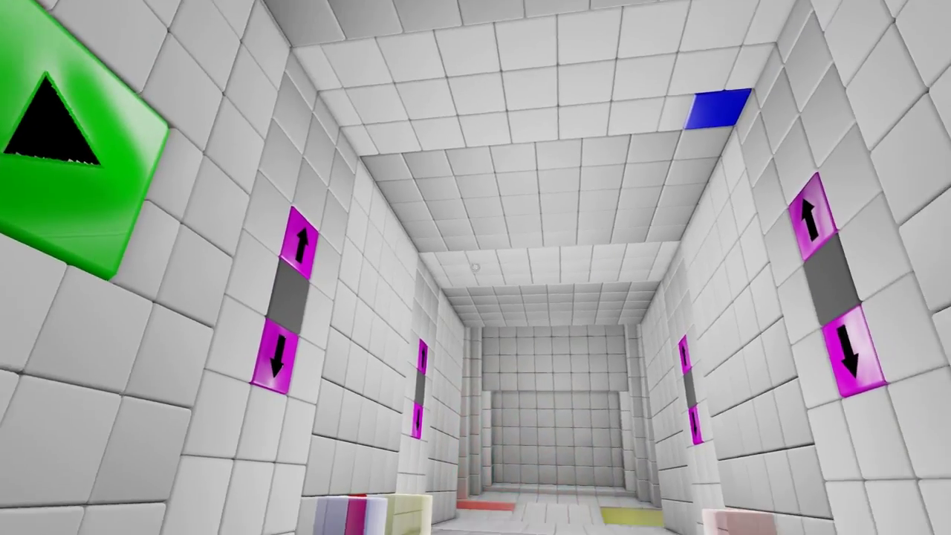
pyautogui.press('w')
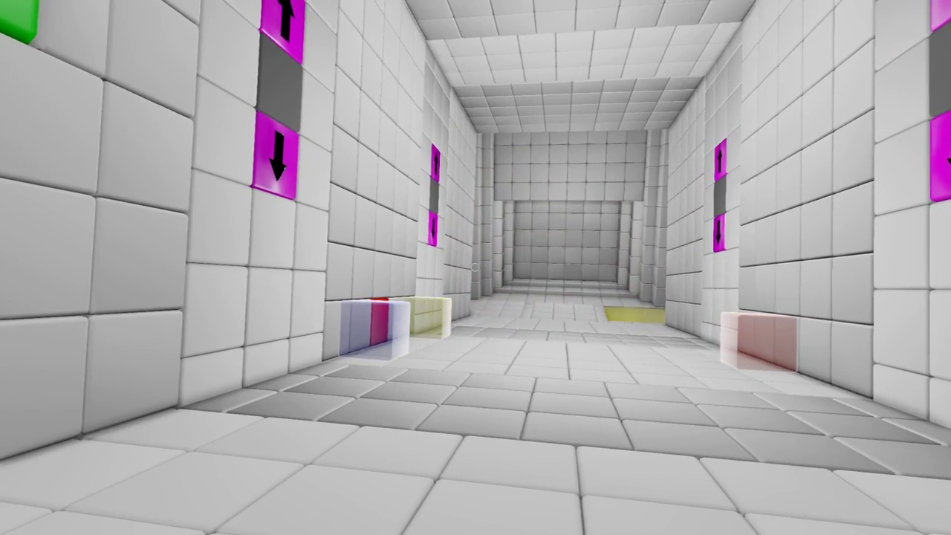
pyautogui.press('w')
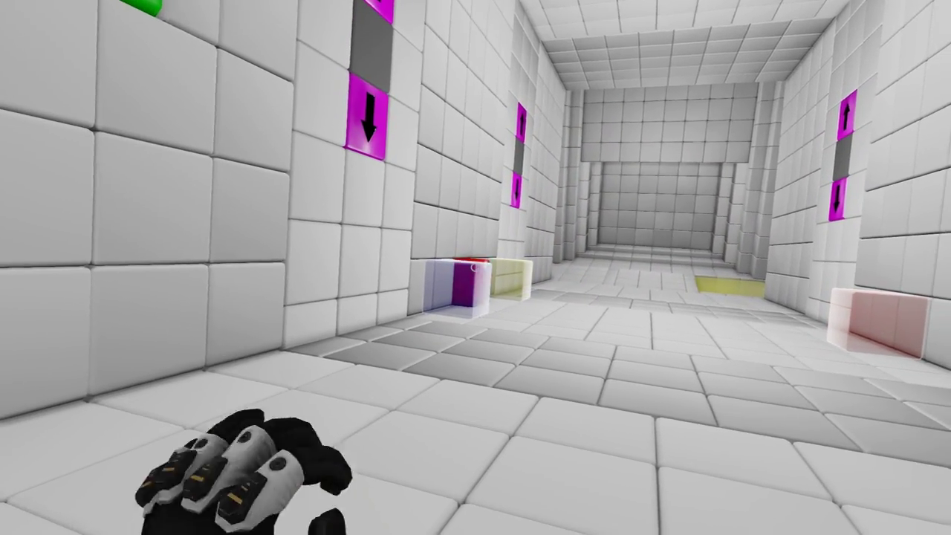
# Extend the red block outward from the wall near the white ball.
pyautogui.click(475, 267)
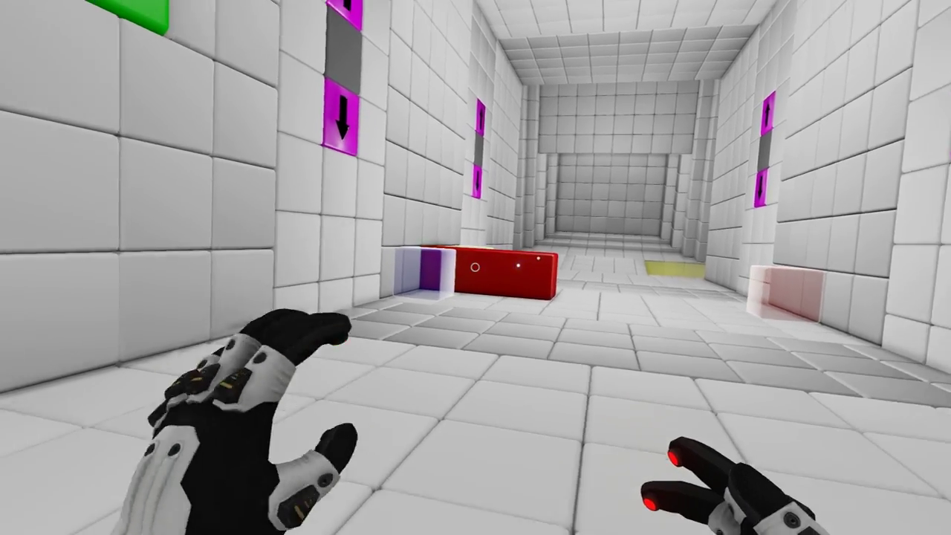
pyautogui.moveTo(476, 268); pyautogui.dragTo(476, 267)
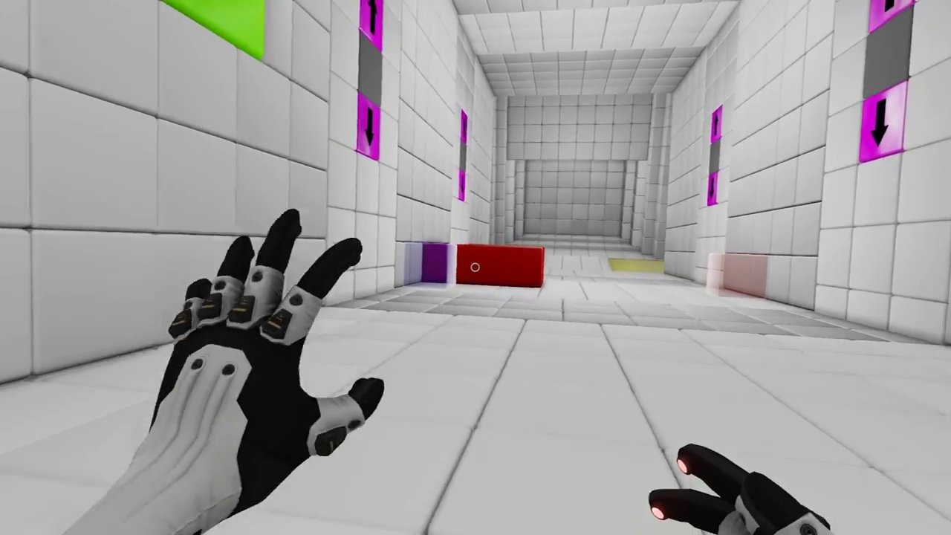
pyautogui.click(475, 268)
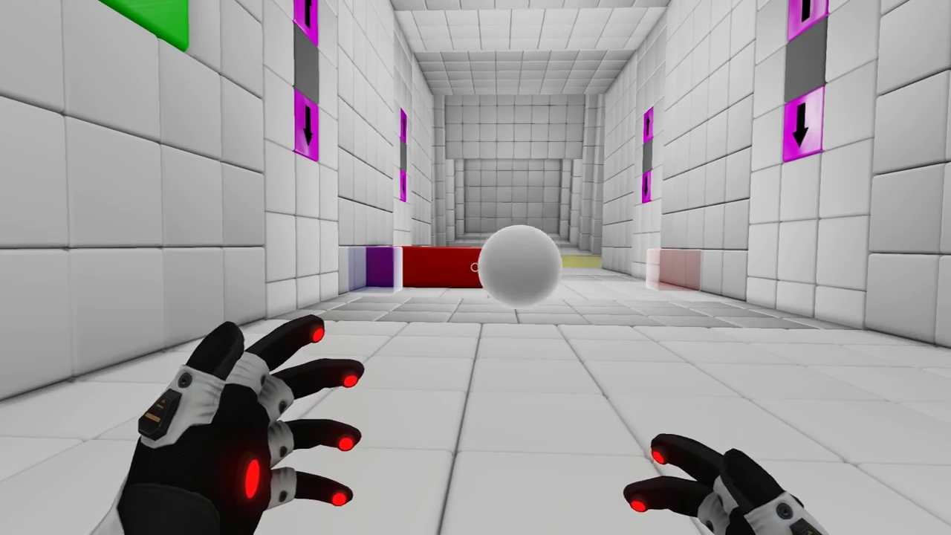
pyautogui.press('w')
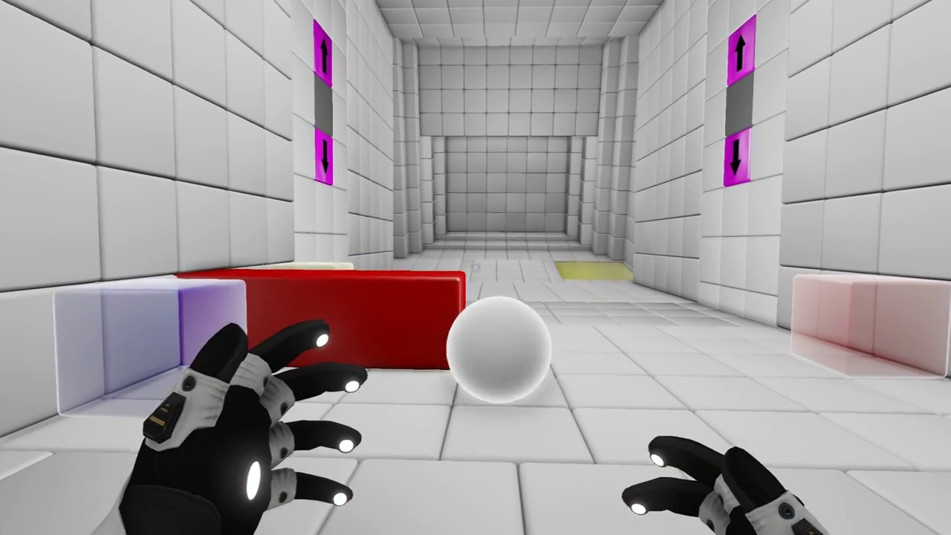
pyautogui.press('w')
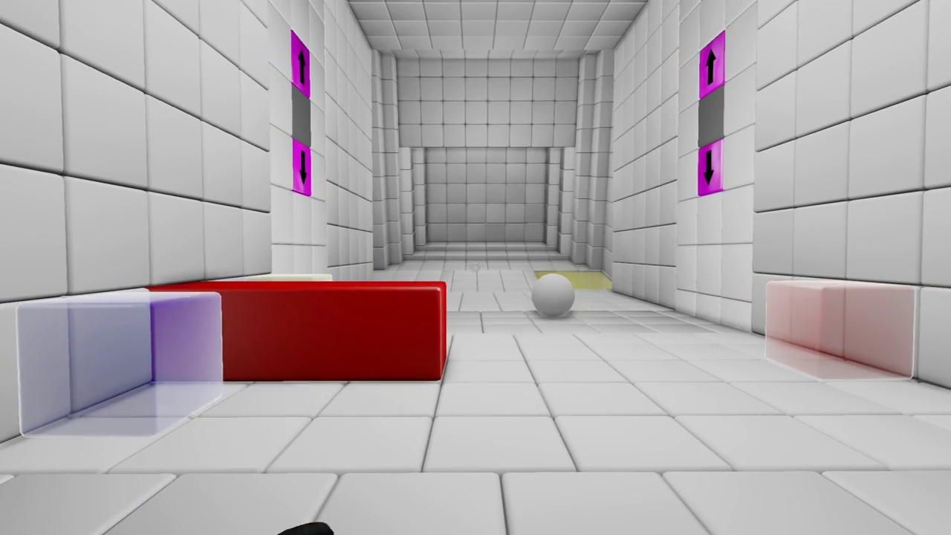
pyautogui.press('s')
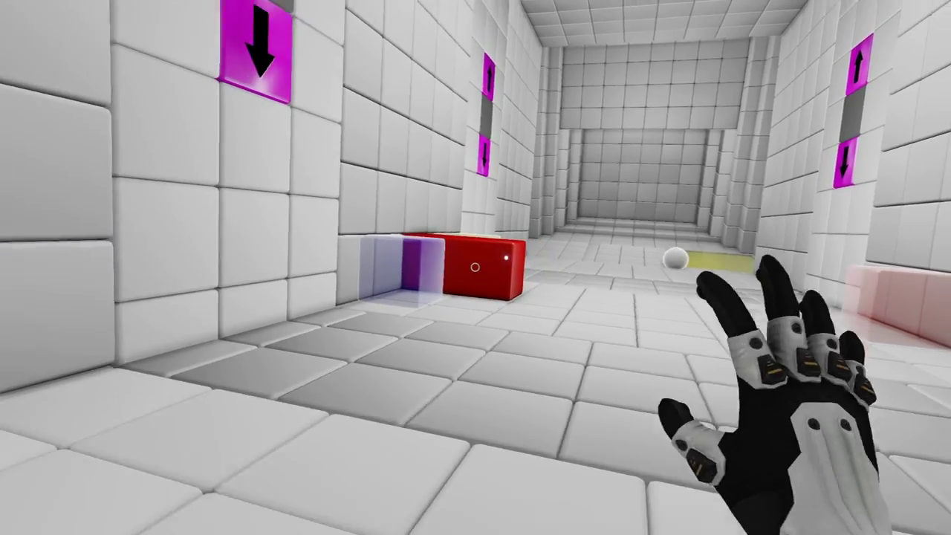
# Retract the red block, release a new ball, and push the red cube out of its slot.
pyautogui.rightClick(476, 268)
pyautogui.click(475, 268)
pyautogui.rightClick(475, 268)
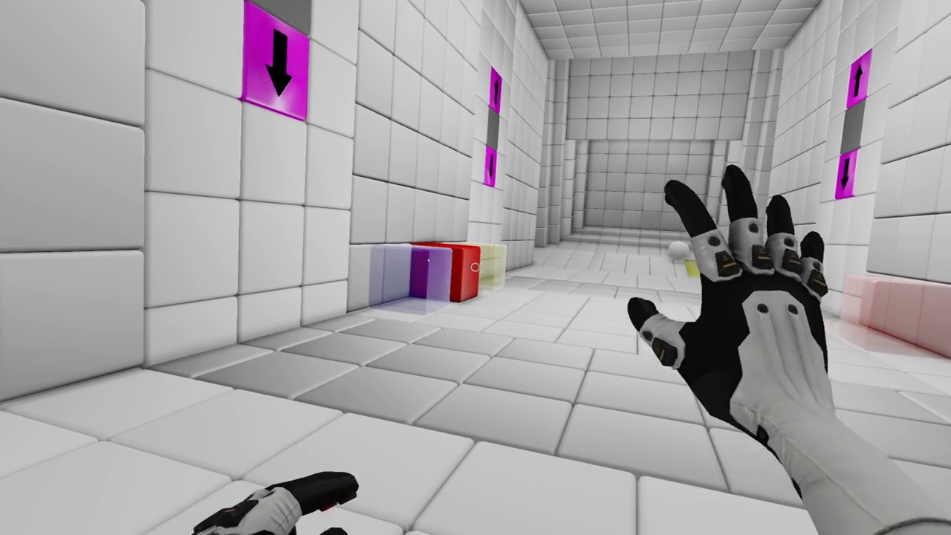
pyautogui.rightClick(476, 267)
pyautogui.click(476, 267)
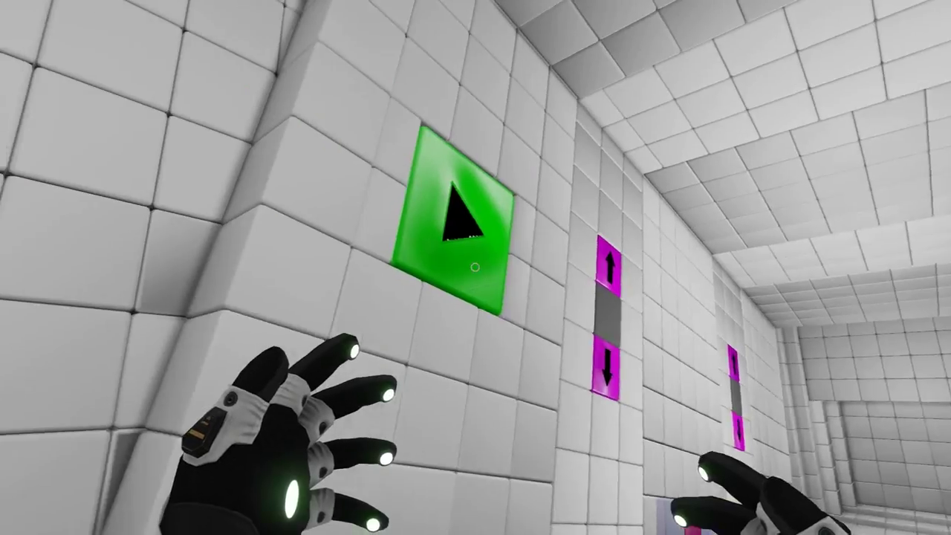
pyautogui.click(476, 268)
pyautogui.press('w')
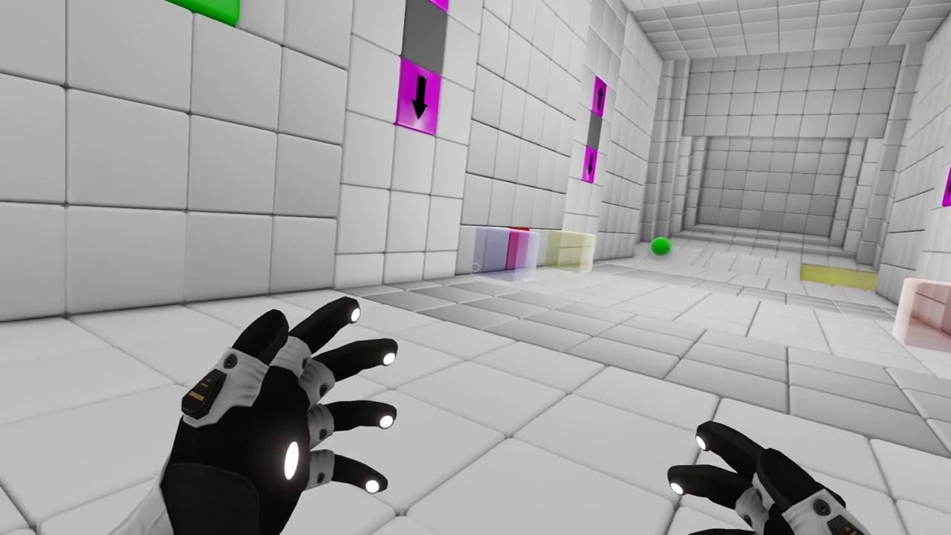
pyautogui.click(475, 266)
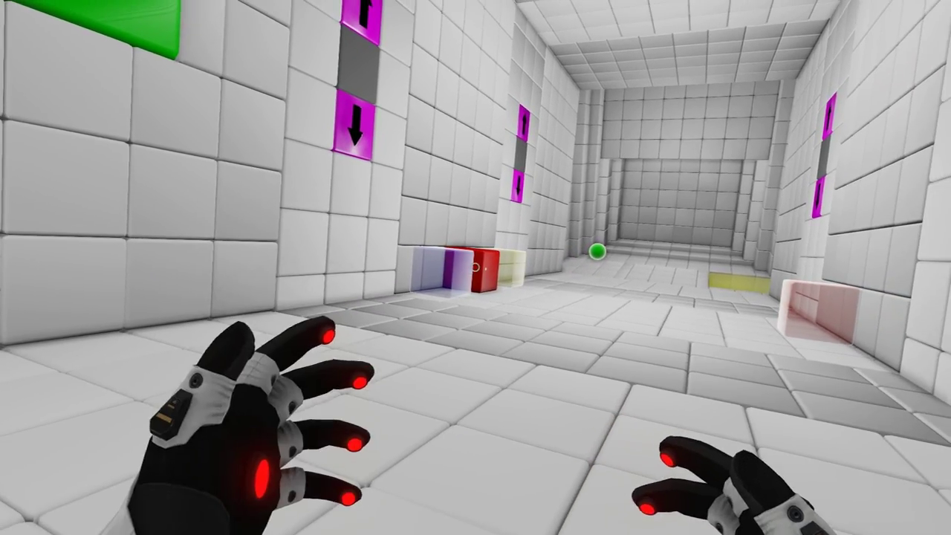
pyautogui.click(474, 266)
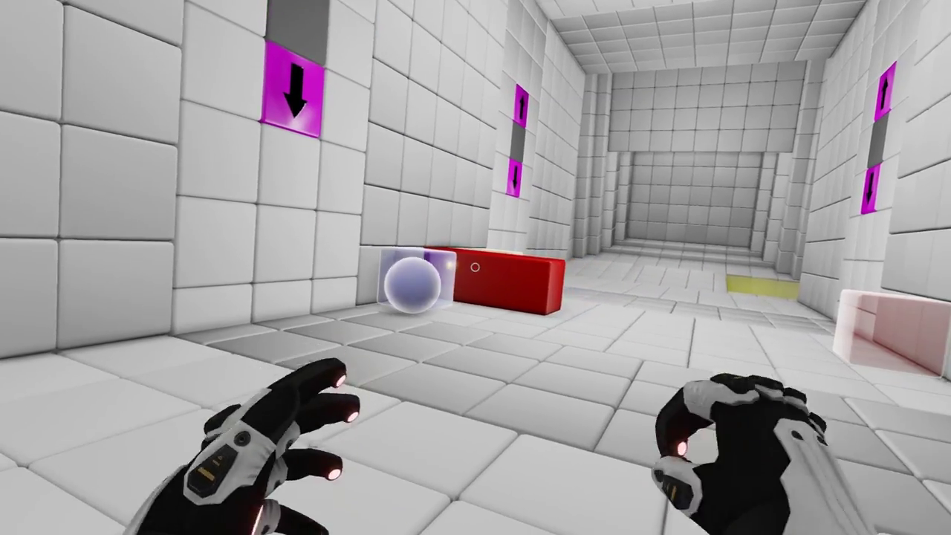
# Send the ball through the blue field and retract a block so it rolls free.
pyautogui.click(475, 267)
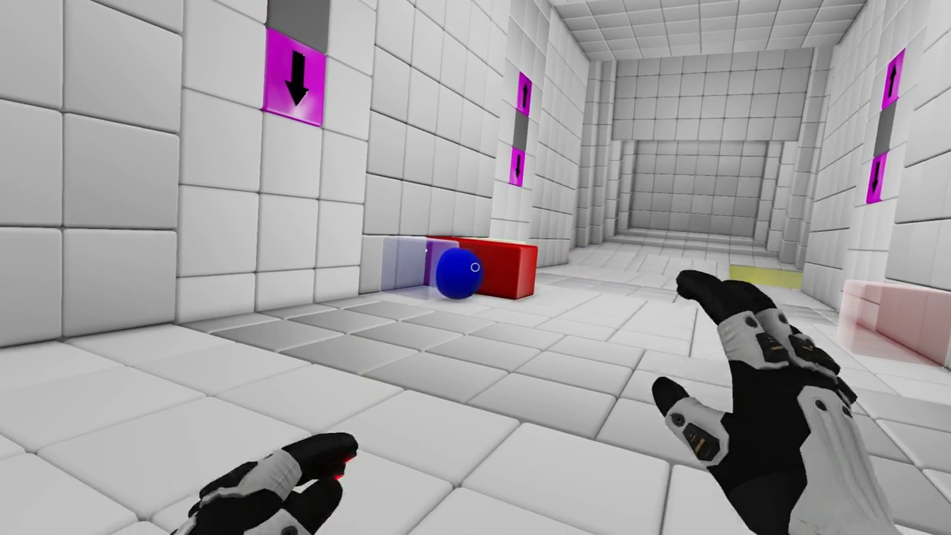
pyautogui.rightClick(475, 267)
pyautogui.press('w')
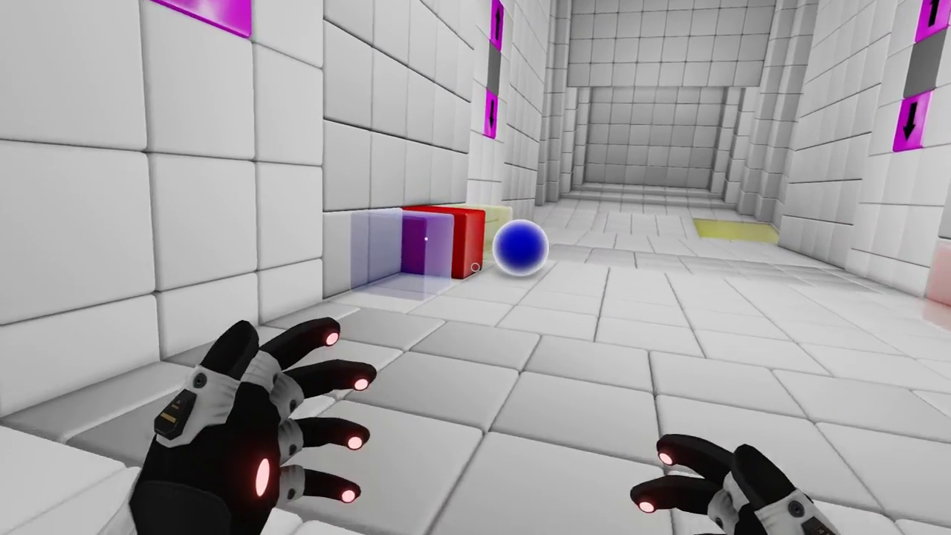
pyautogui.press('s')
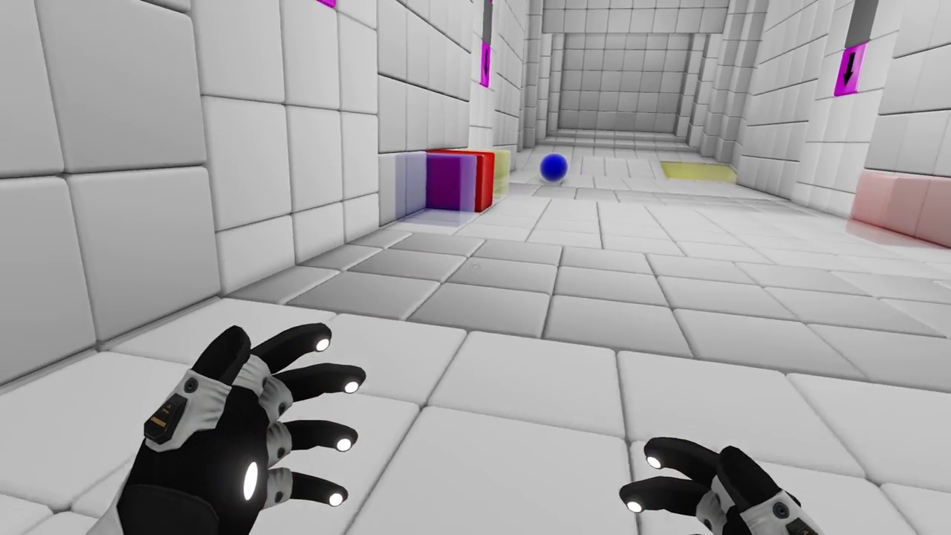
# Look around at the green panel, right-wall arrow panels and striped ceiling blocks.
pyautogui.press('s')
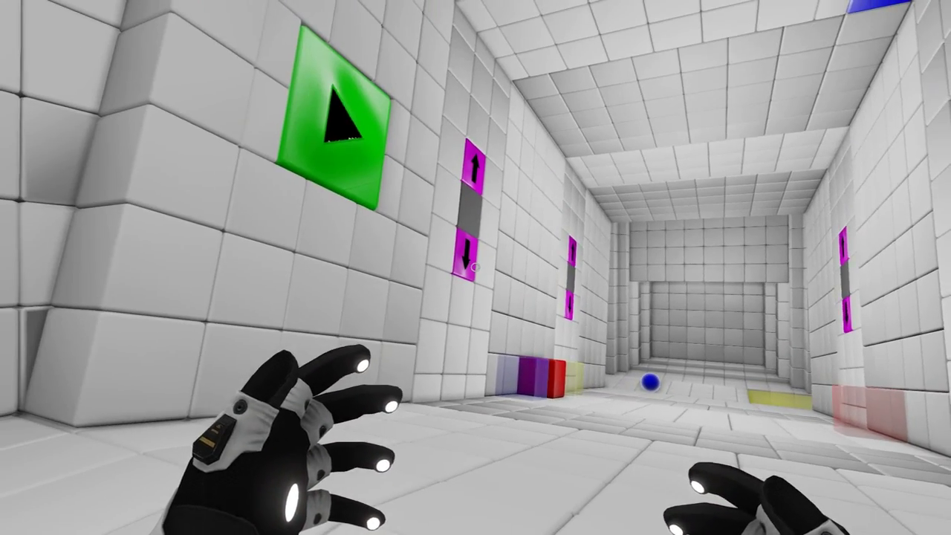
pyautogui.press('w')
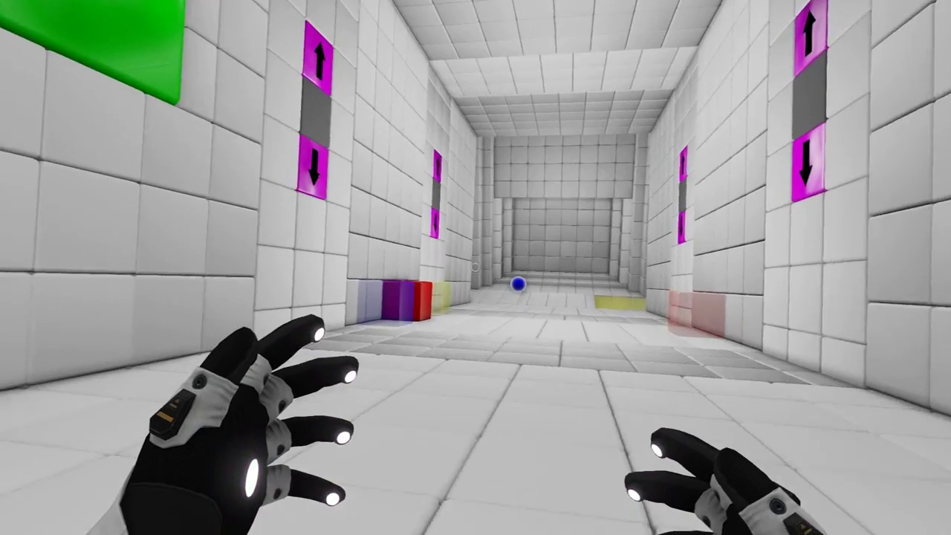
pyautogui.press('w')
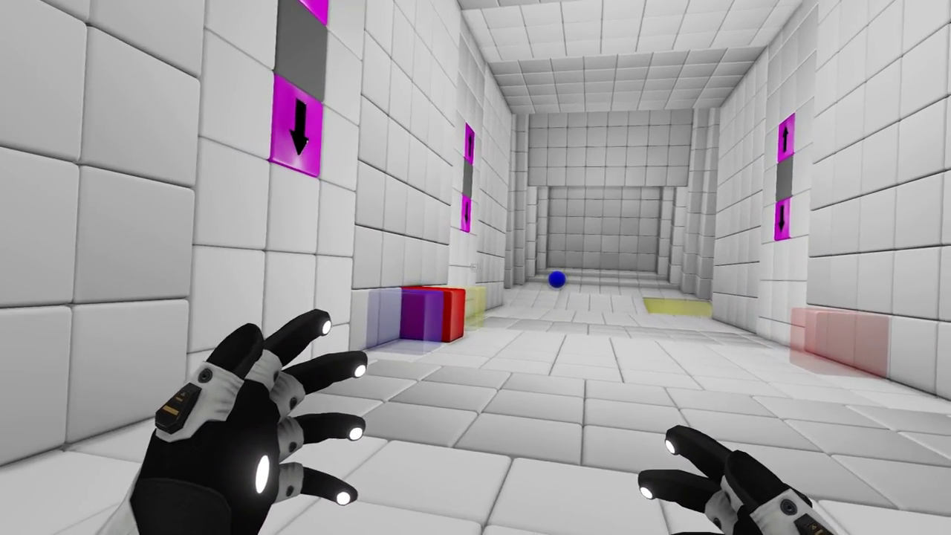
pyautogui.press('w')
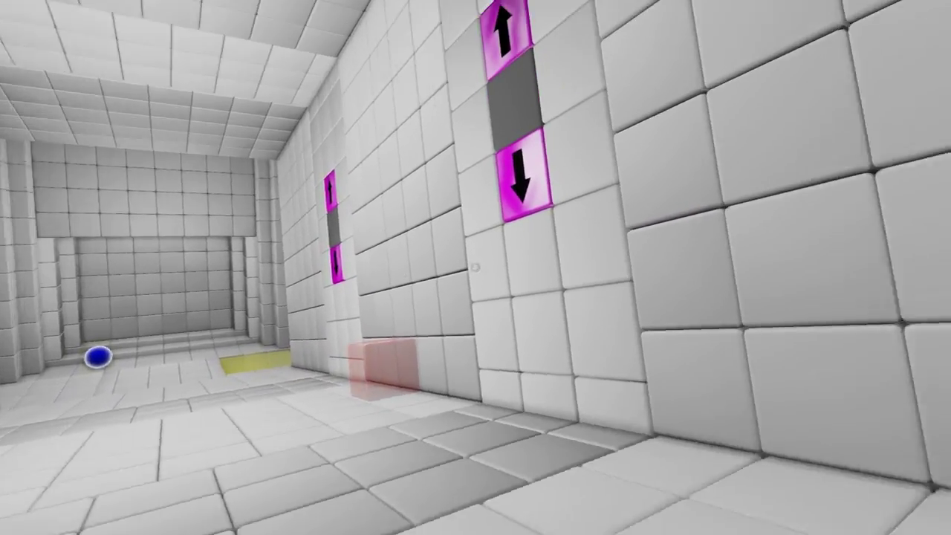
pyautogui.press('w')
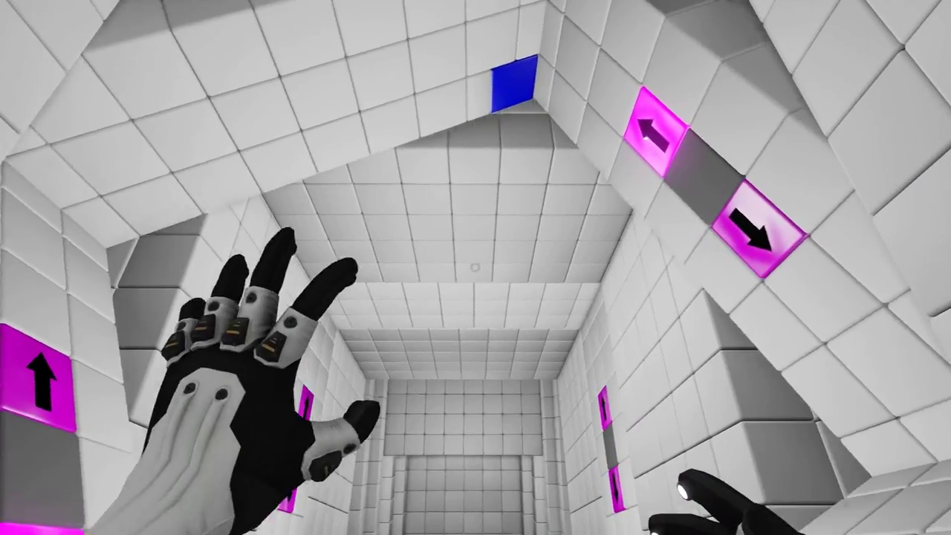
pyautogui.press('w')
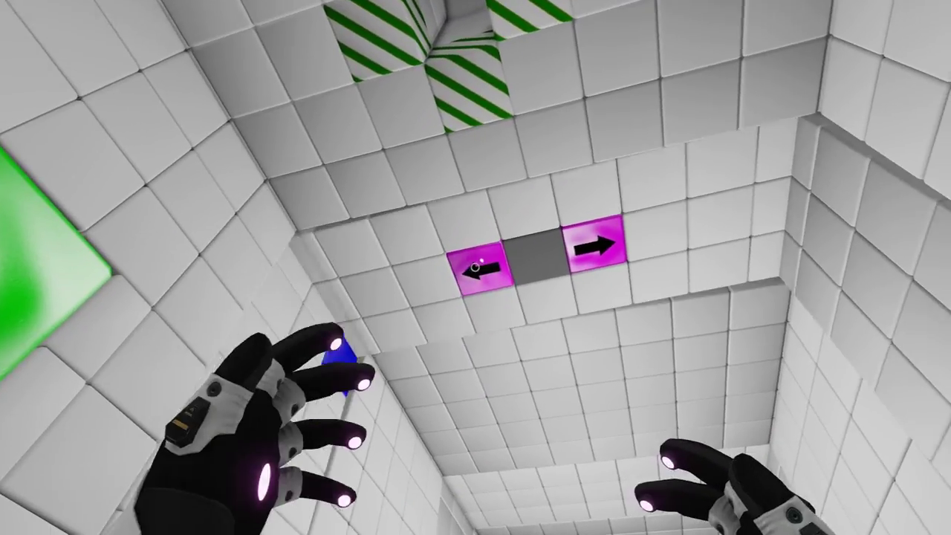
pyautogui.press('w')
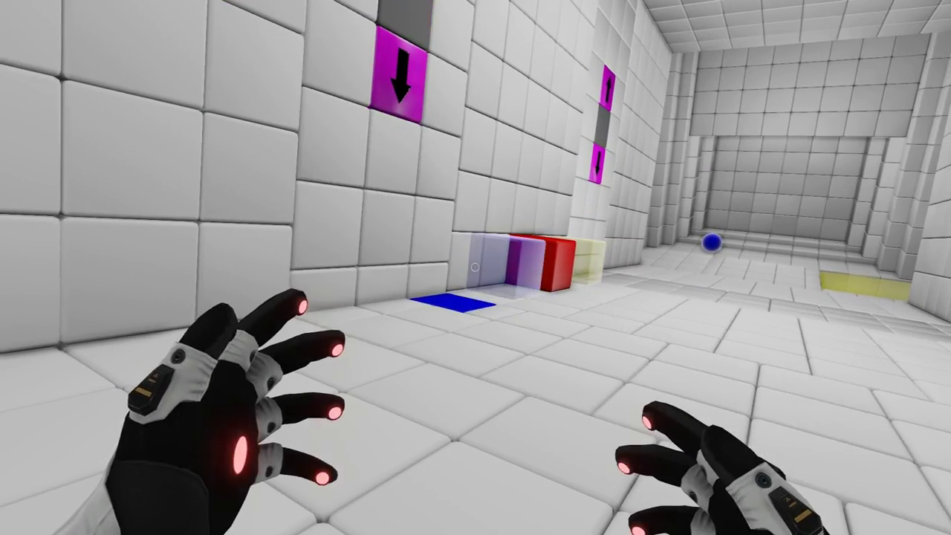
# Walk down the corridor to the green wall panel and activate it.
pyautogui.press('w')
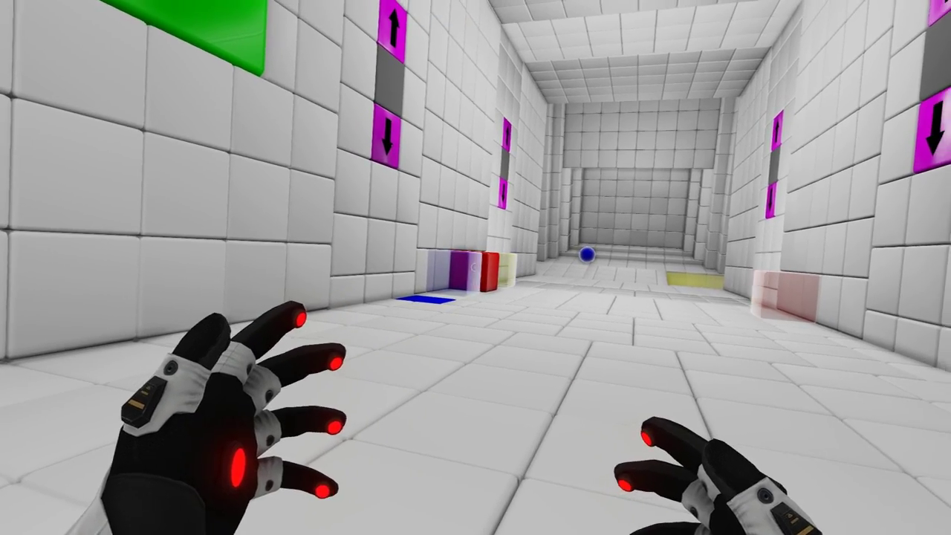
pyautogui.press('w')
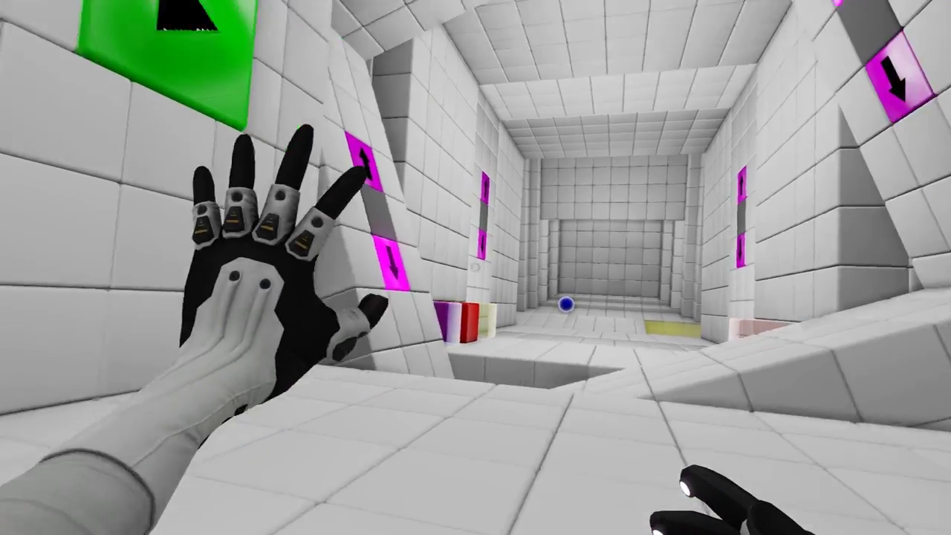
pyautogui.press('w')
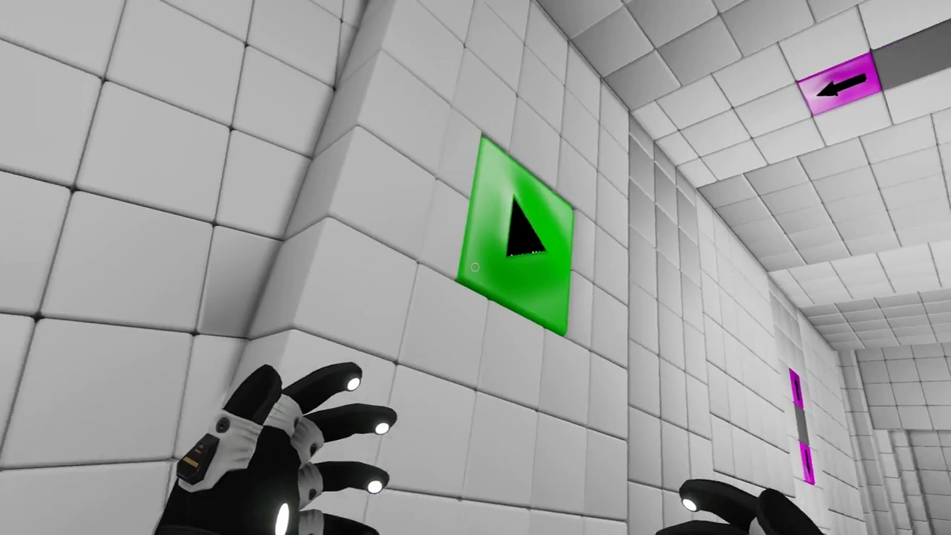
pyautogui.click(476, 268)
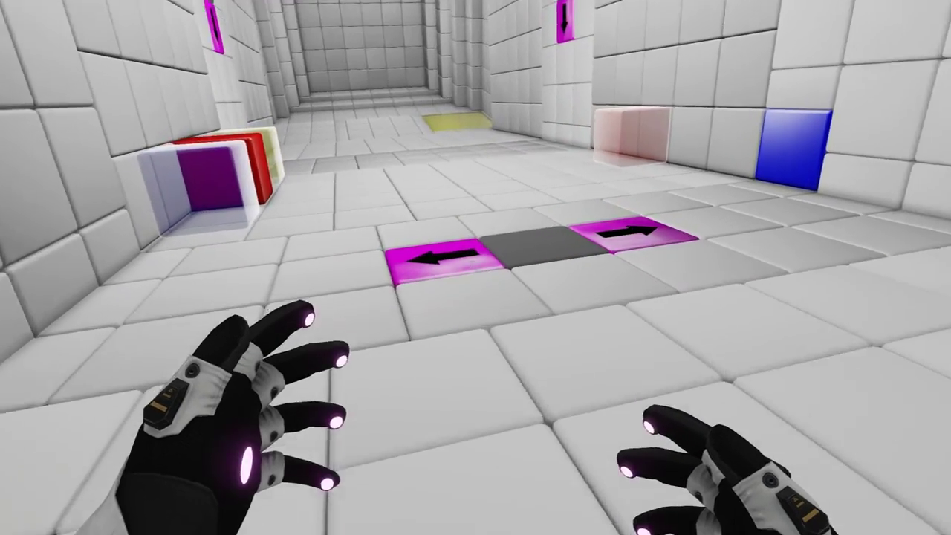
# Launch the white ball through the yellow field, deflecting it with the blue cube.
pyautogui.press('w')
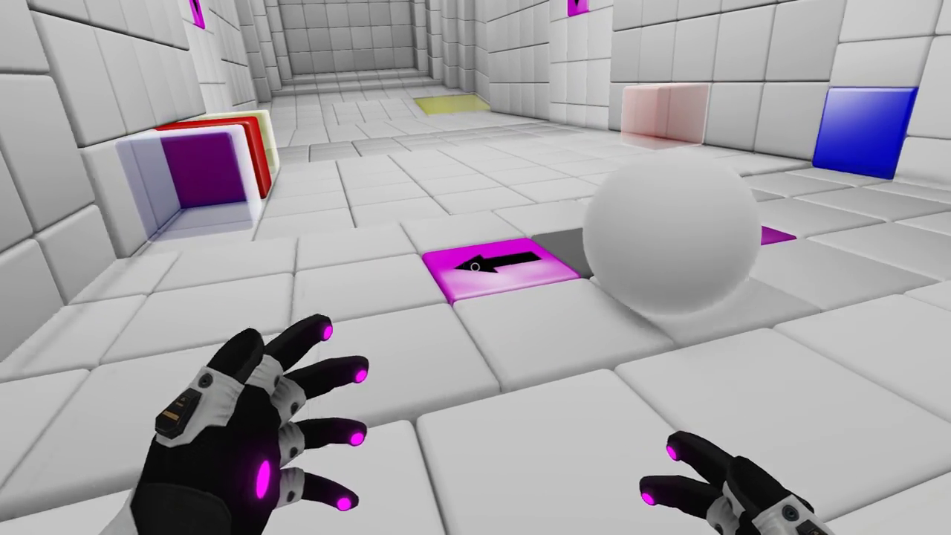
pyautogui.click(475, 268)
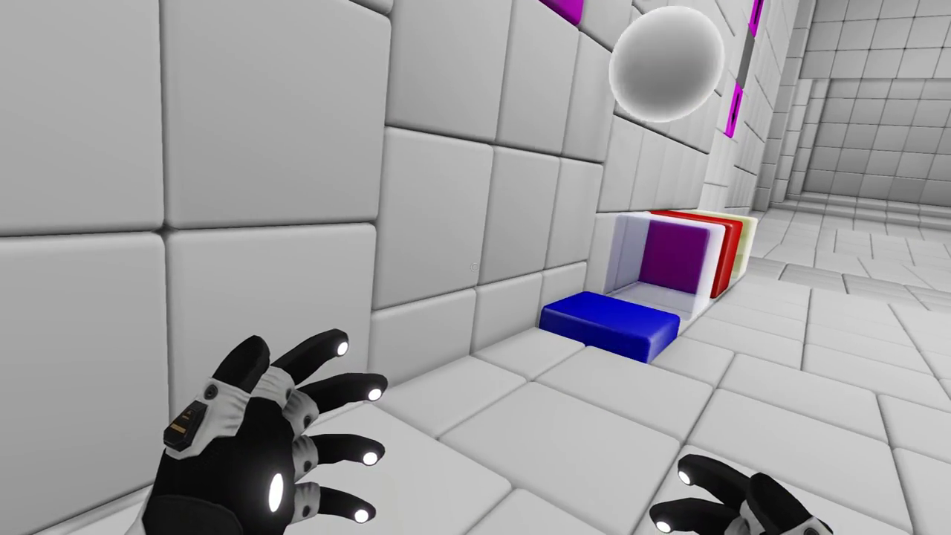
pyautogui.press('w')
pyautogui.click(476, 267)
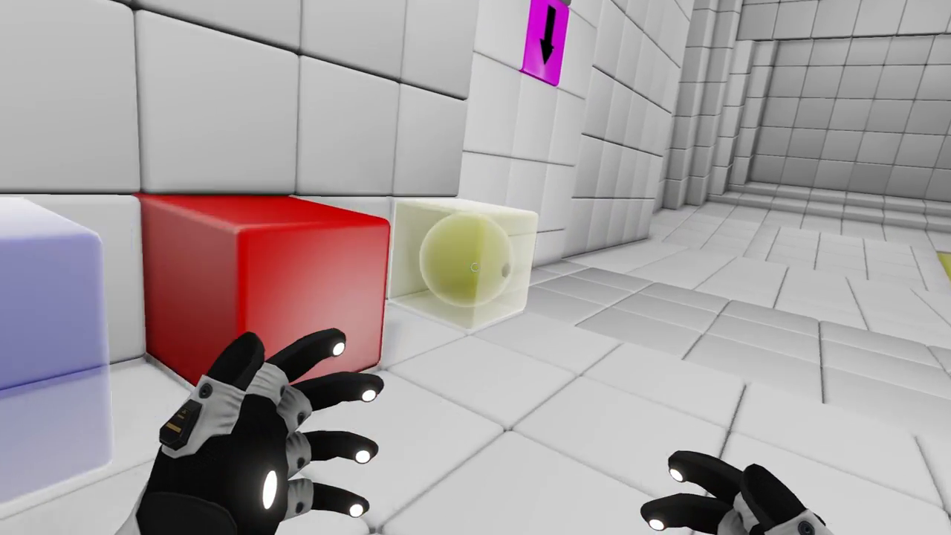
pyautogui.press('w')
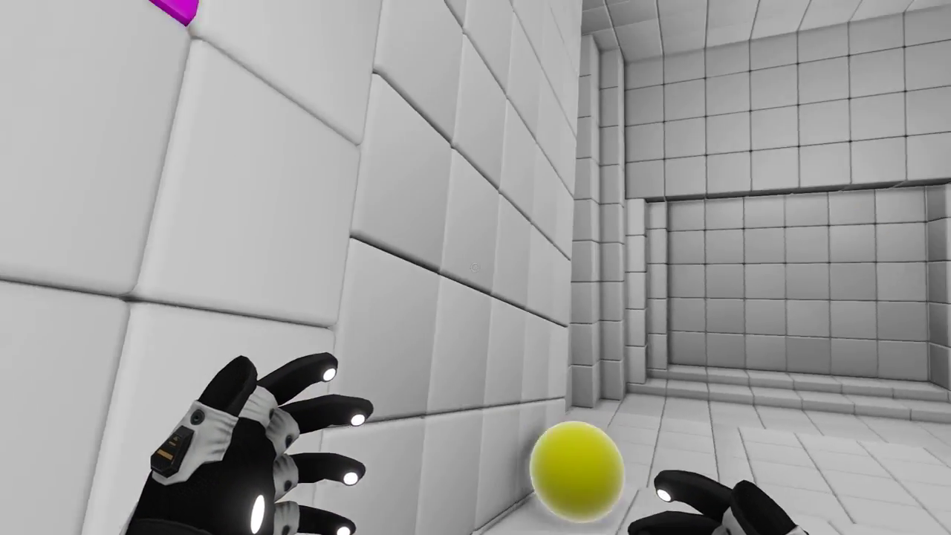
pyautogui.press('w')
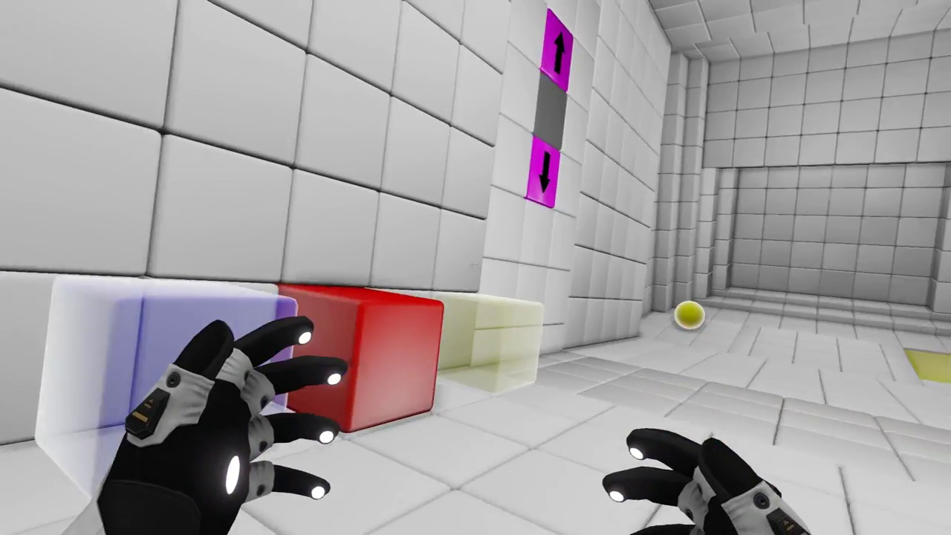
# Push out the blue cube again and activate a magenta panel.
pyautogui.click(476, 267)
pyautogui.press('s')
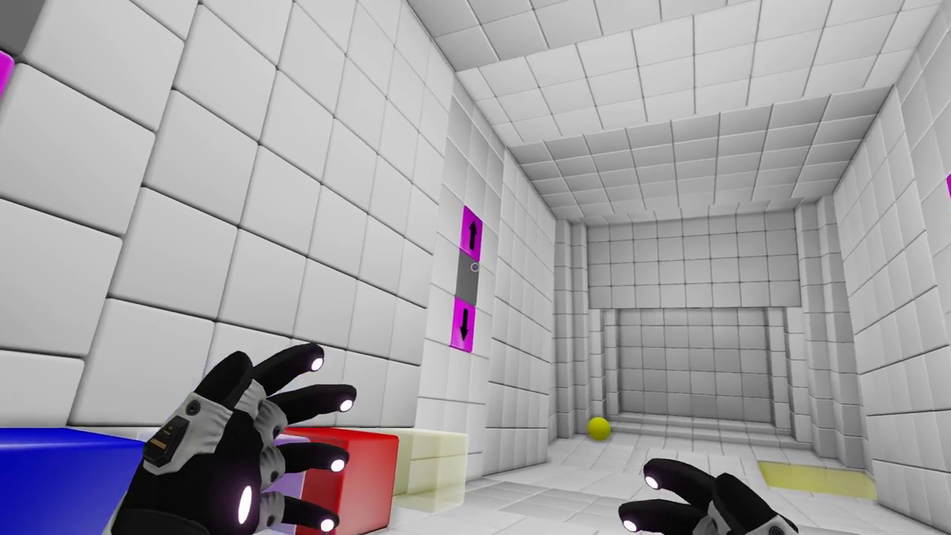
pyautogui.click(476, 268)
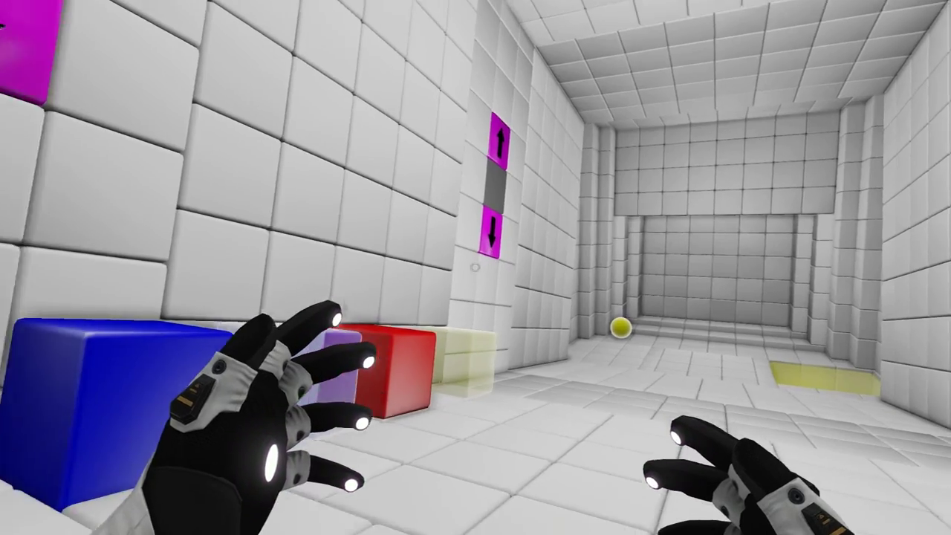
pyautogui.press('s')
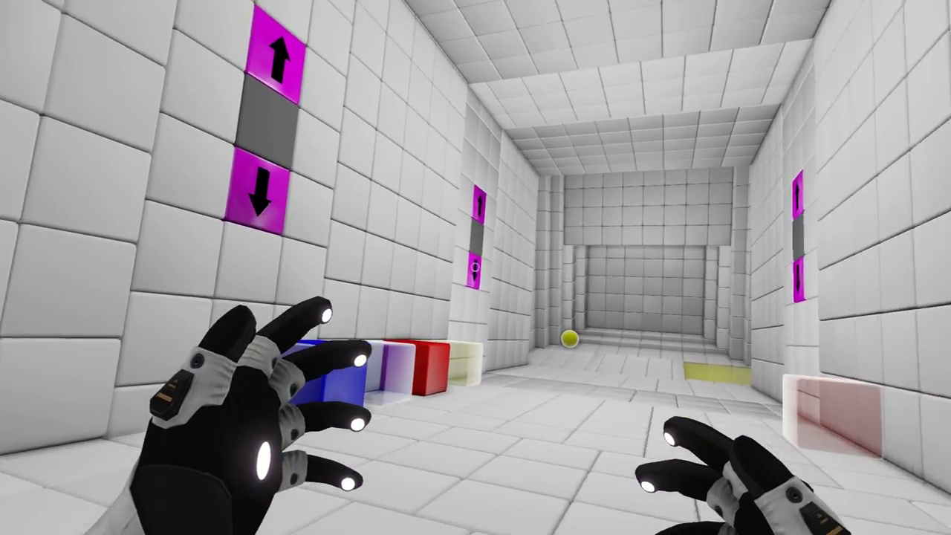
# Extend and shift magenta blocks into a climbable platform, toggling the magenta wall panels.
pyautogui.click(475, 267)
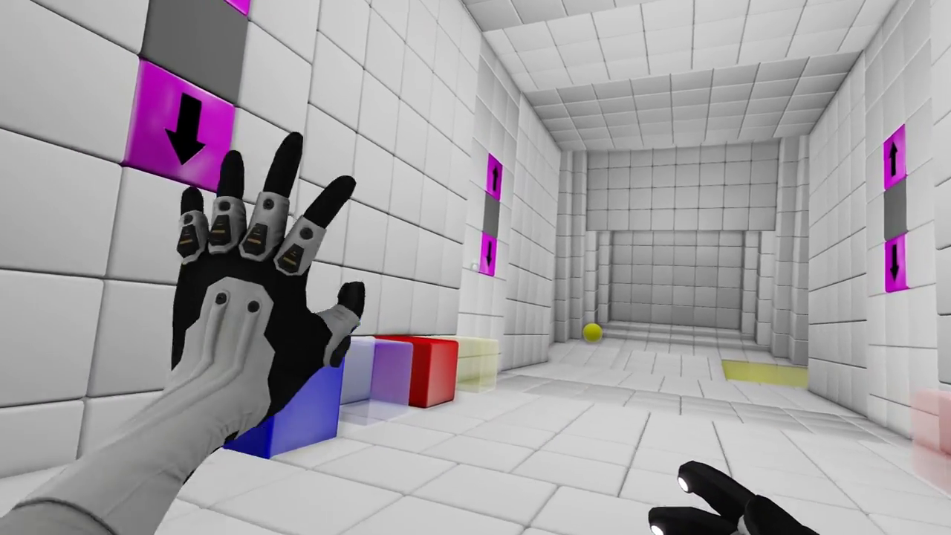
pyautogui.click(476, 268)
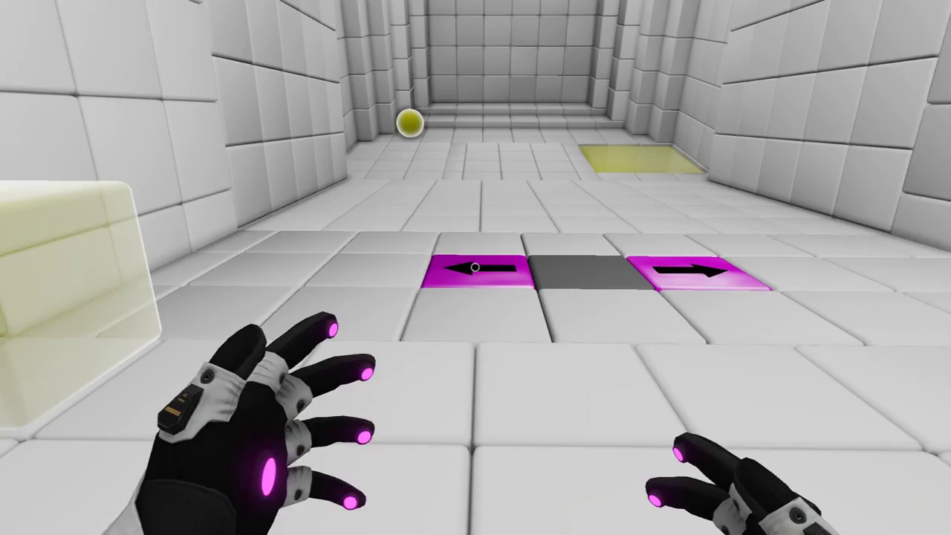
pyautogui.click(475, 268)
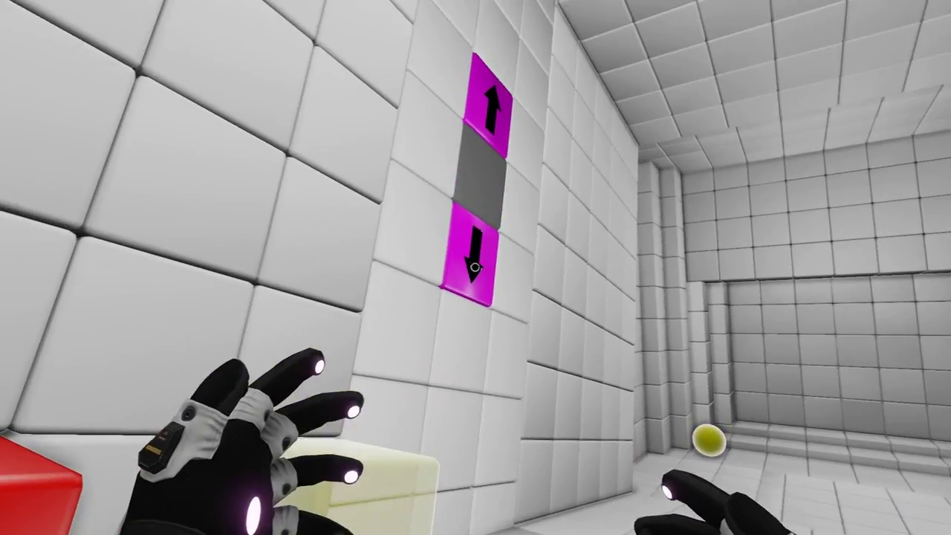
pyautogui.click(475, 267)
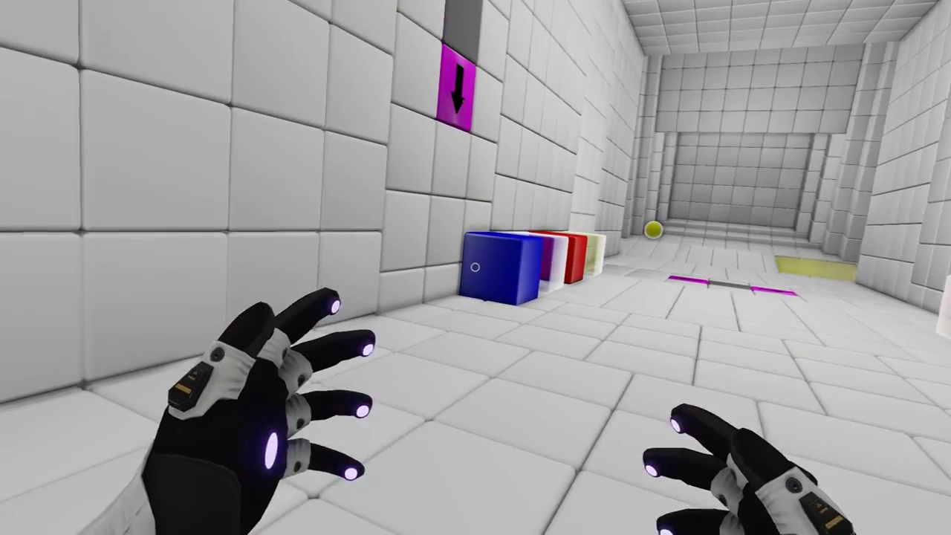
pyautogui.rightClick(475, 267)
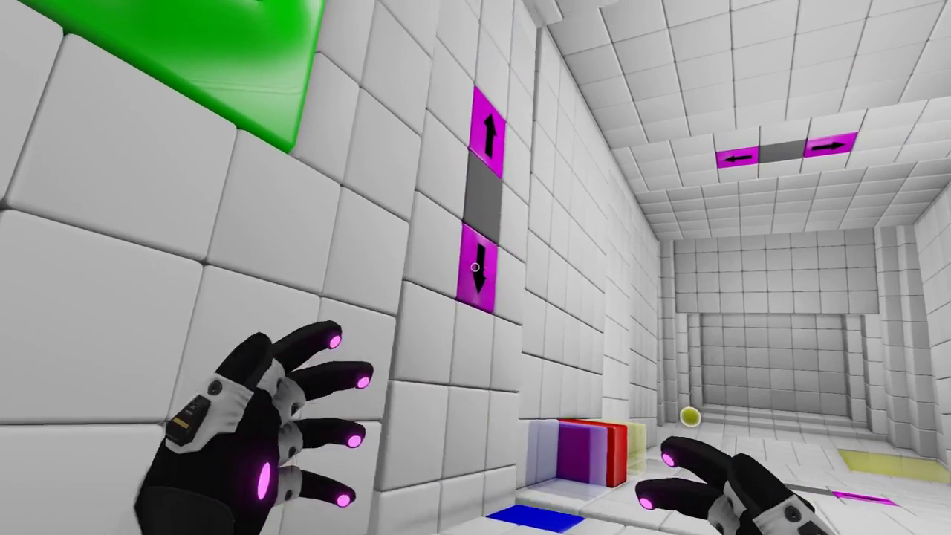
pyautogui.click(475, 268)
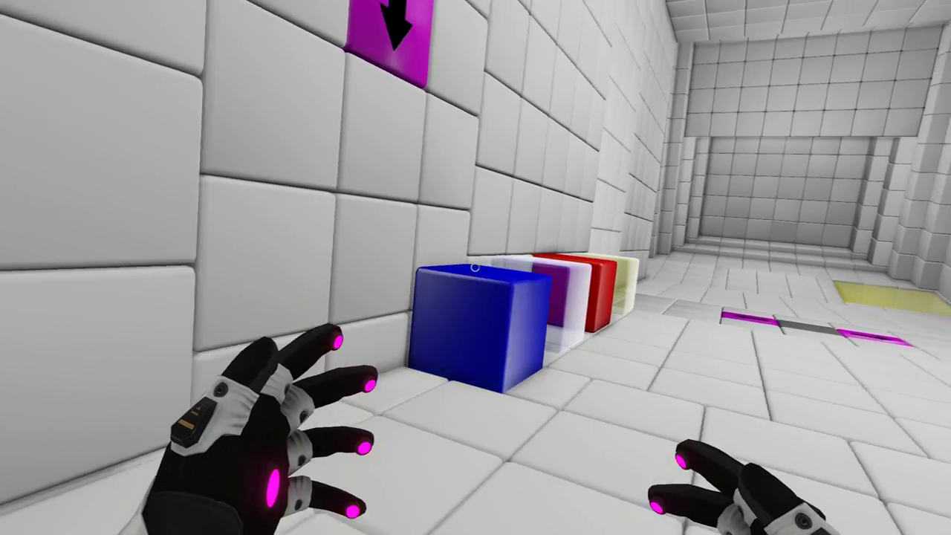
# Walk past the floor launcher and look around for the yellow ball by the pit.
pyautogui.press('w')
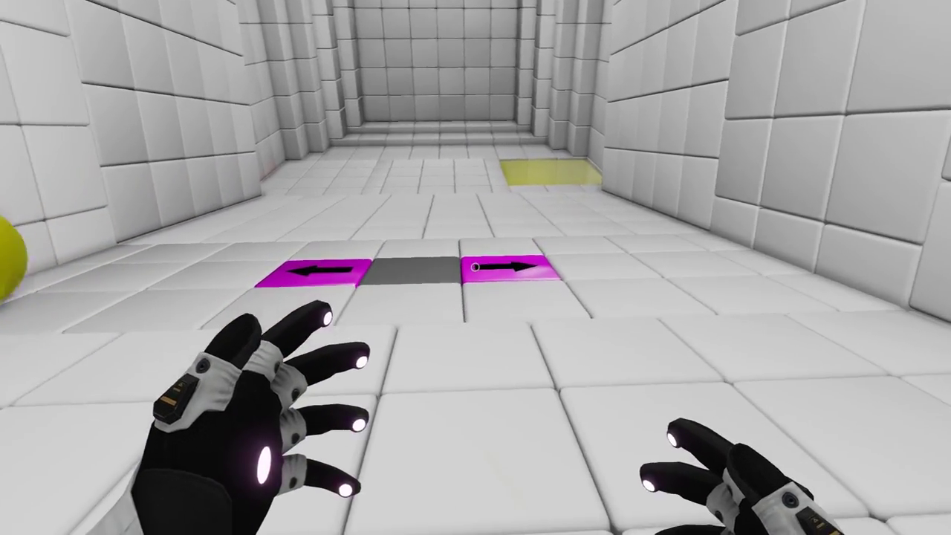
pyautogui.press('w')
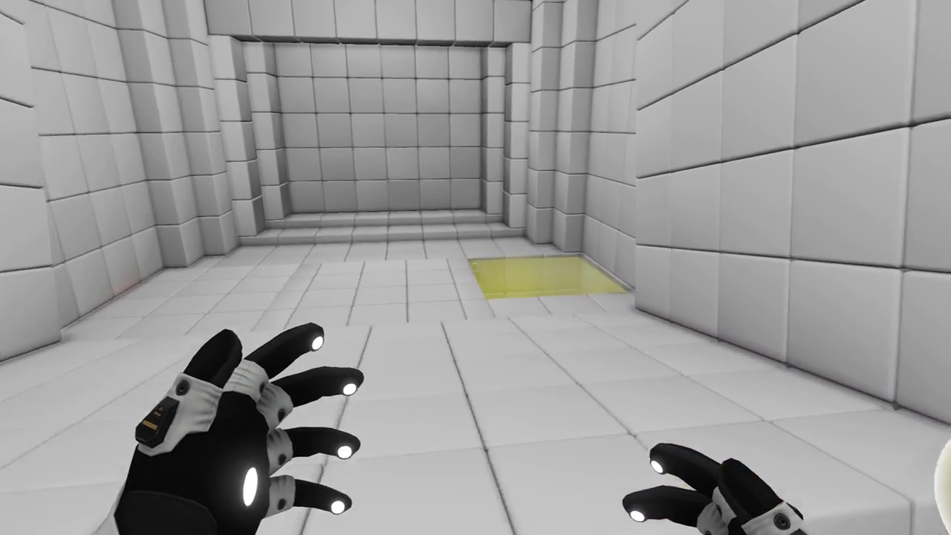
pyautogui.moveTo(475, 268); pyautogui.dragTo(297, 268)
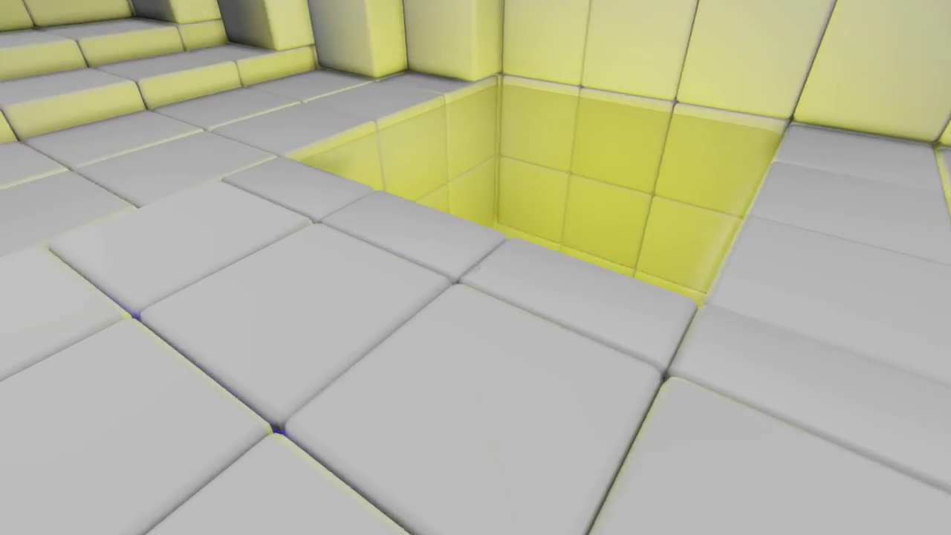
pyautogui.moveTo(476, 267); pyautogui.dragTo(223, 223)
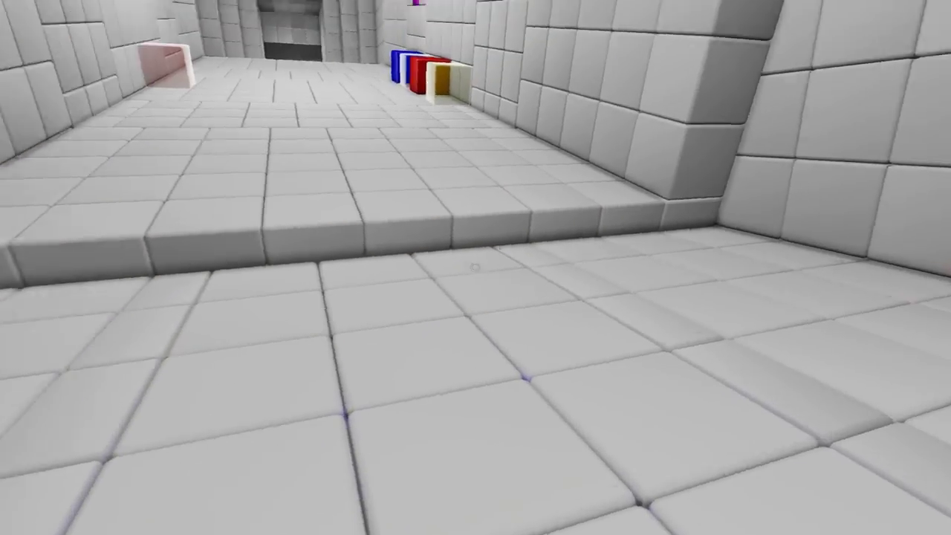
# Walk up the corridor and steps into the new room, pushing the blue cube into the floor.
pyautogui.press('w')
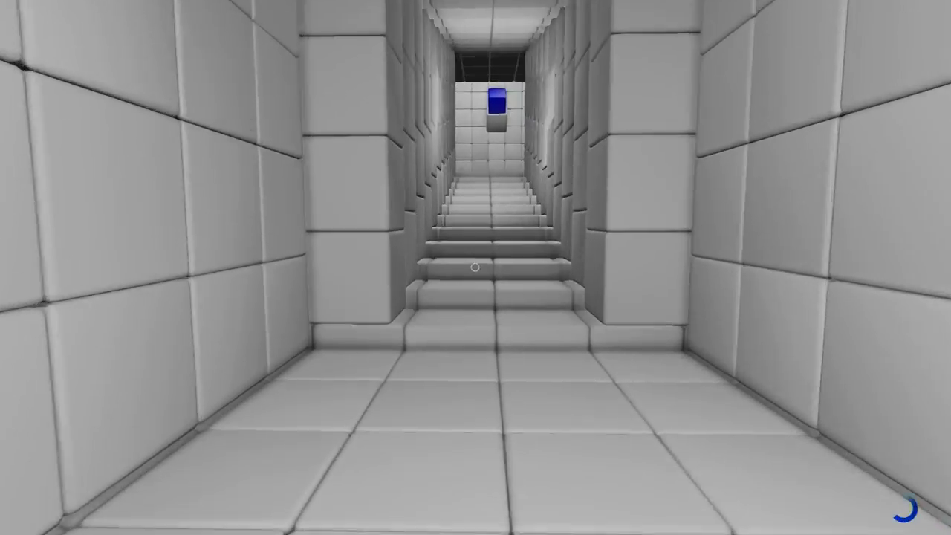
pyautogui.press('w')
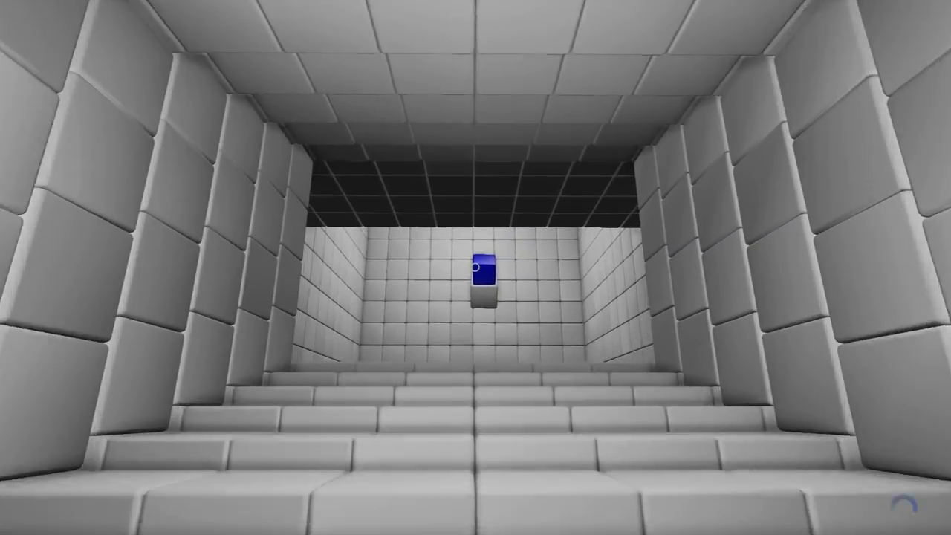
pyautogui.press('w')
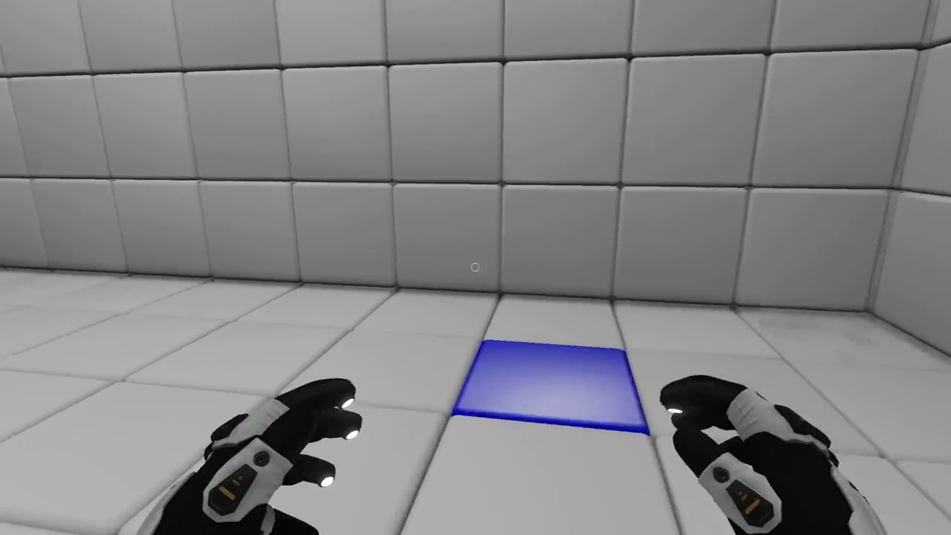
pyautogui.click(474, 267)
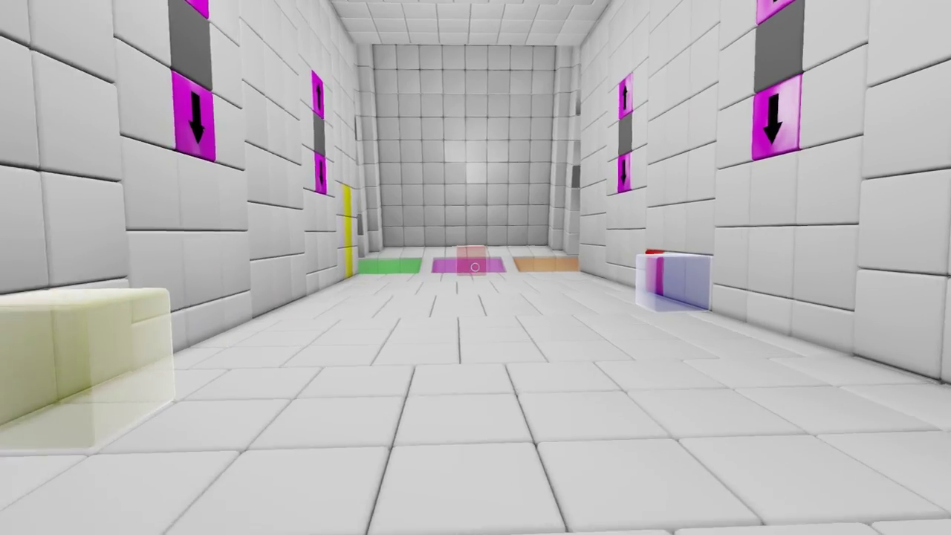
# Walk past the yellow color field toward the green, magenta and orange pads, looking around.
pyautogui.press('w')
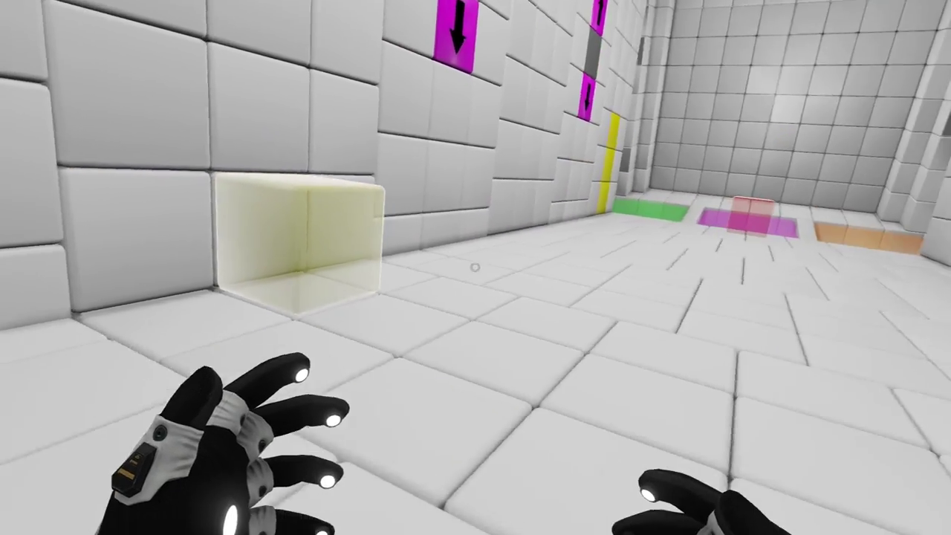
pyautogui.press('w')
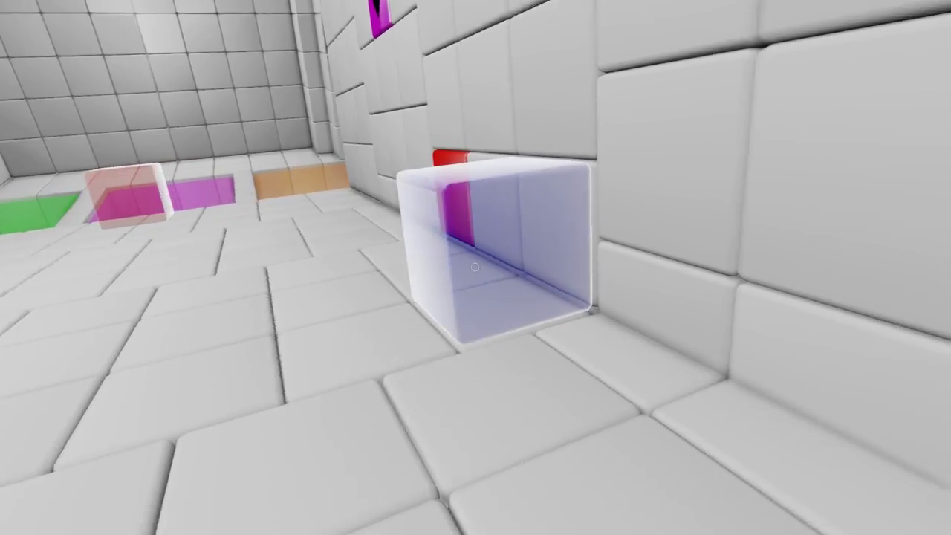
pyautogui.press('w')
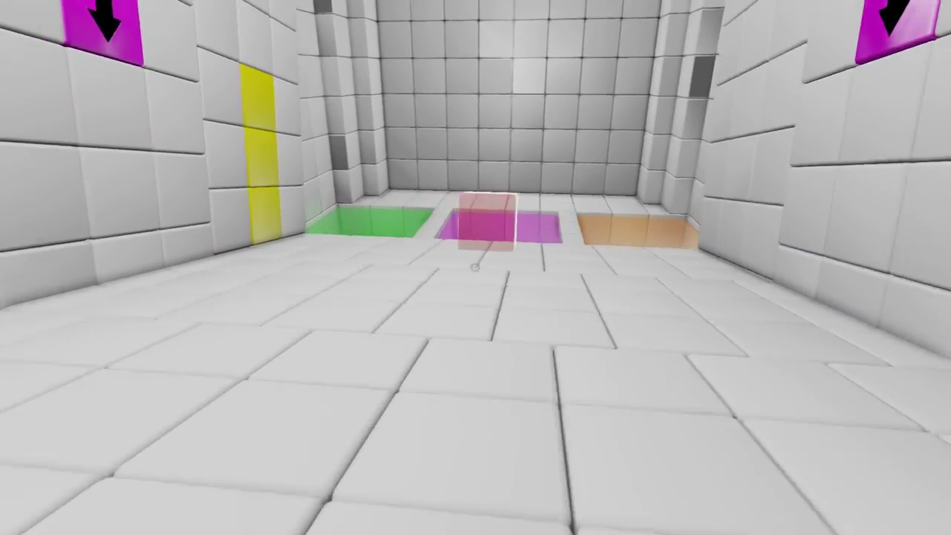
pyautogui.press('w')
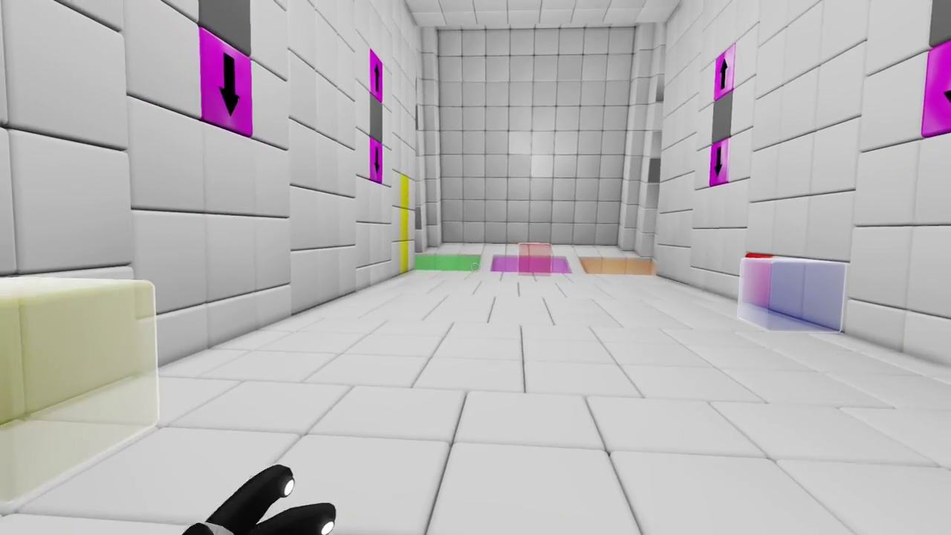